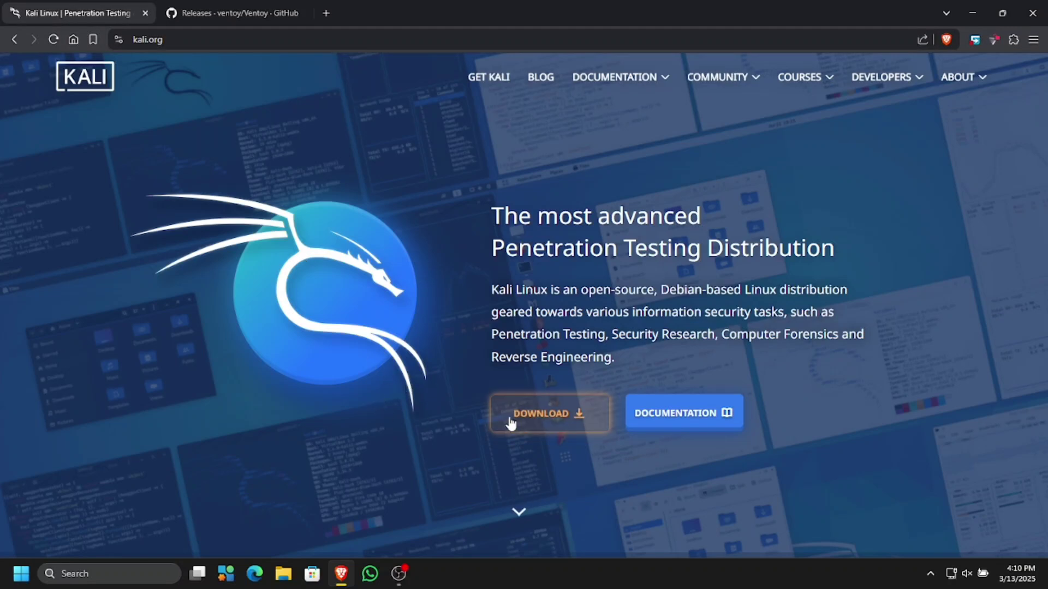
# Download the Kali 2024.4 x86_64 installer ISO, kali-linux-2024.4-installer-amd64.iso, into Downloads.
pyautogui.click(551, 422)
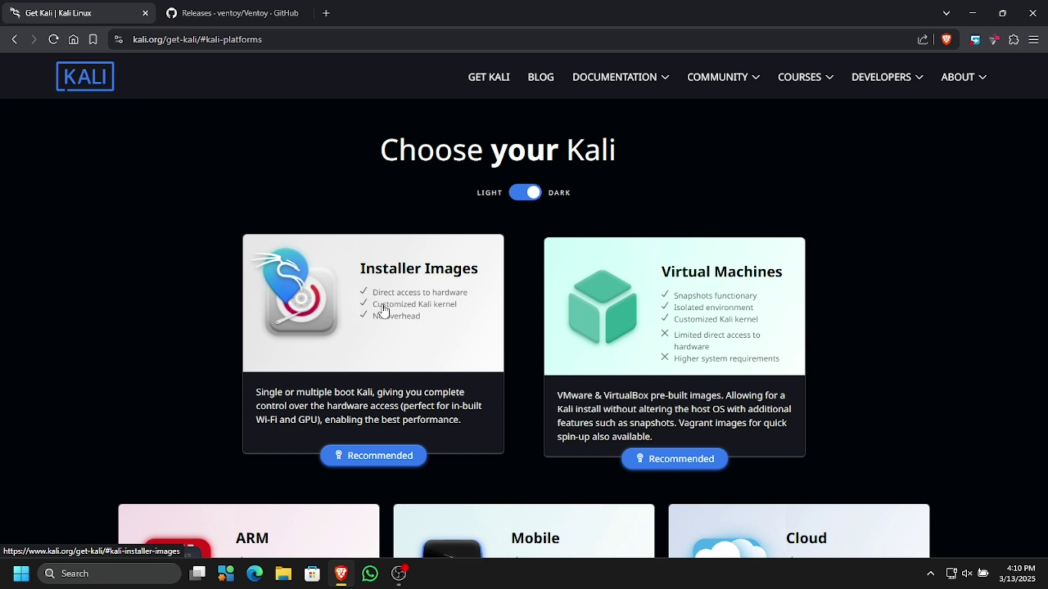
pyautogui.click(384, 310)
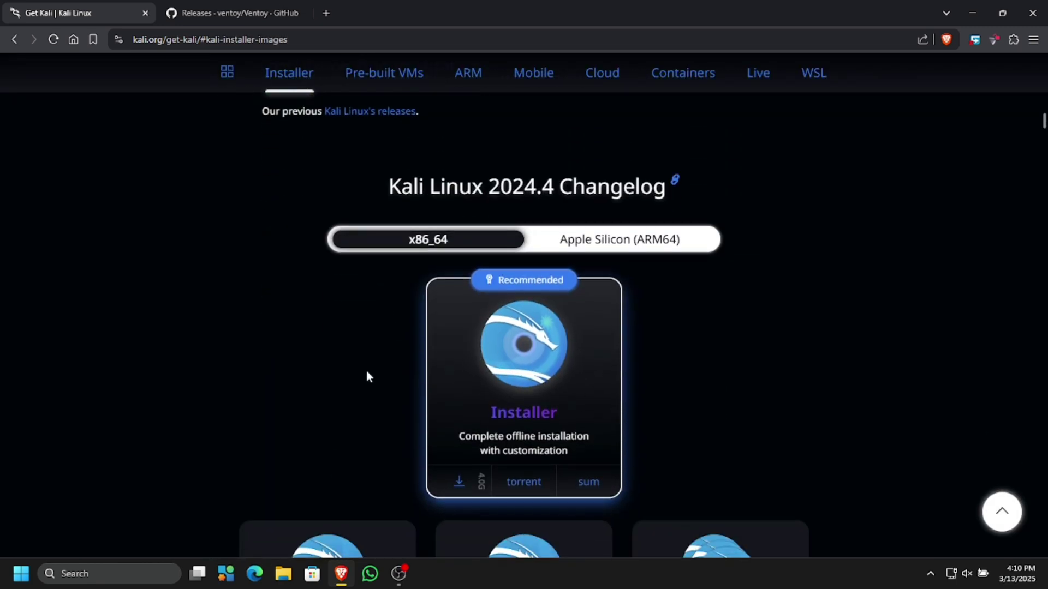
pyautogui.scroll(-1, 374, 390)
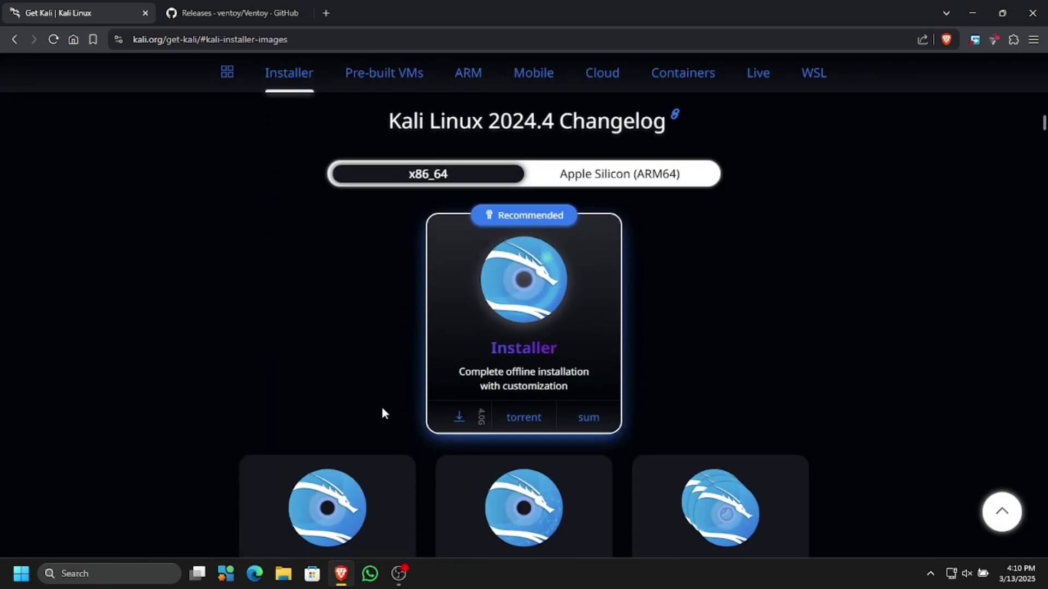
pyautogui.click(460, 416)
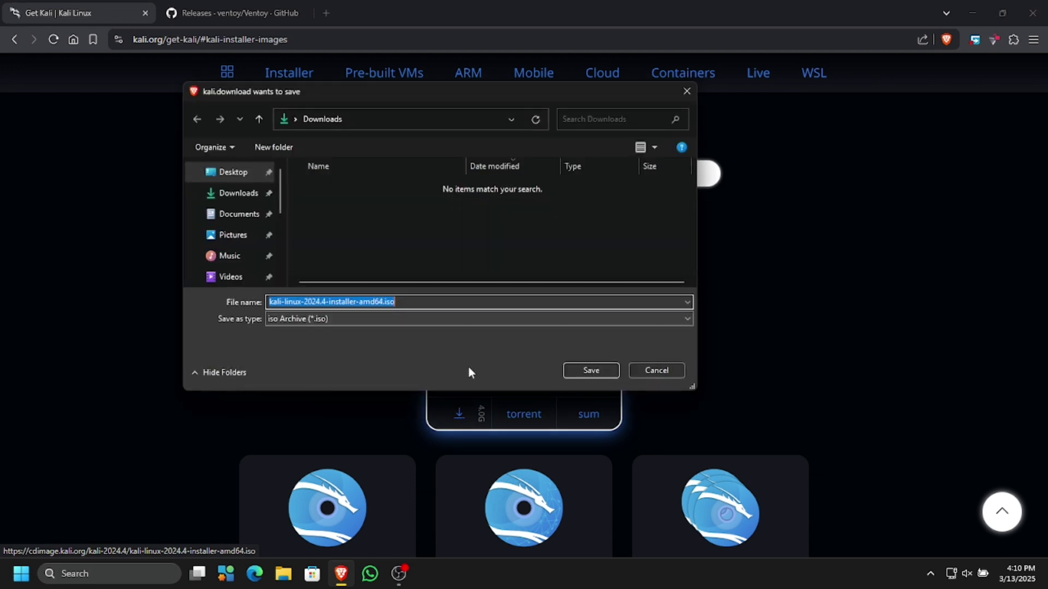
pyautogui.click(568, 369)
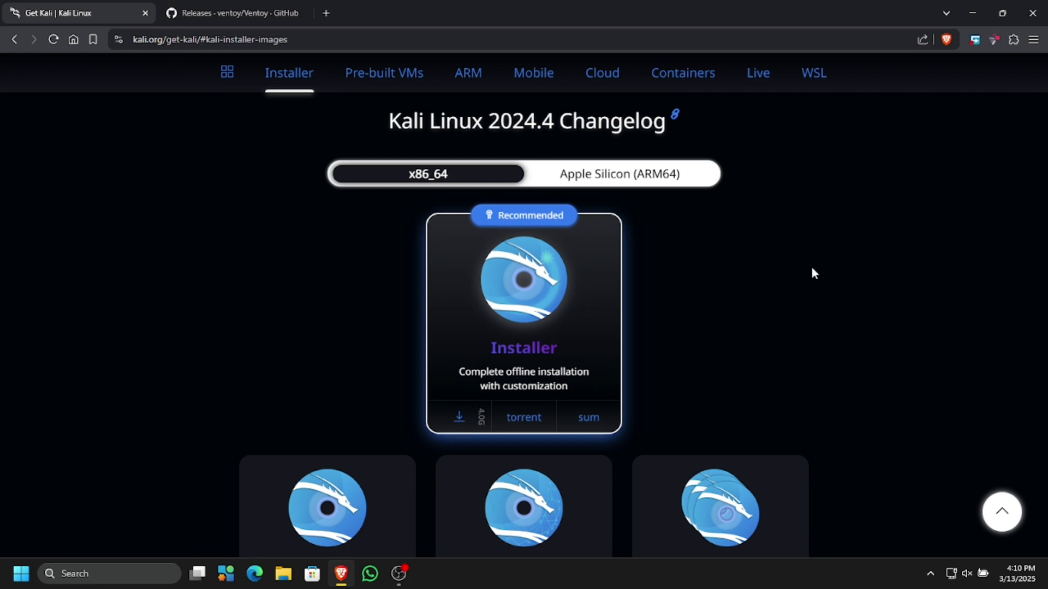
# Save ventoy-1.1.05-windows.zip from the GitHub Ventoy 1.1.05 release assets into Downloads.
pyautogui.click(223, 11)
pyautogui.click(329, 48)
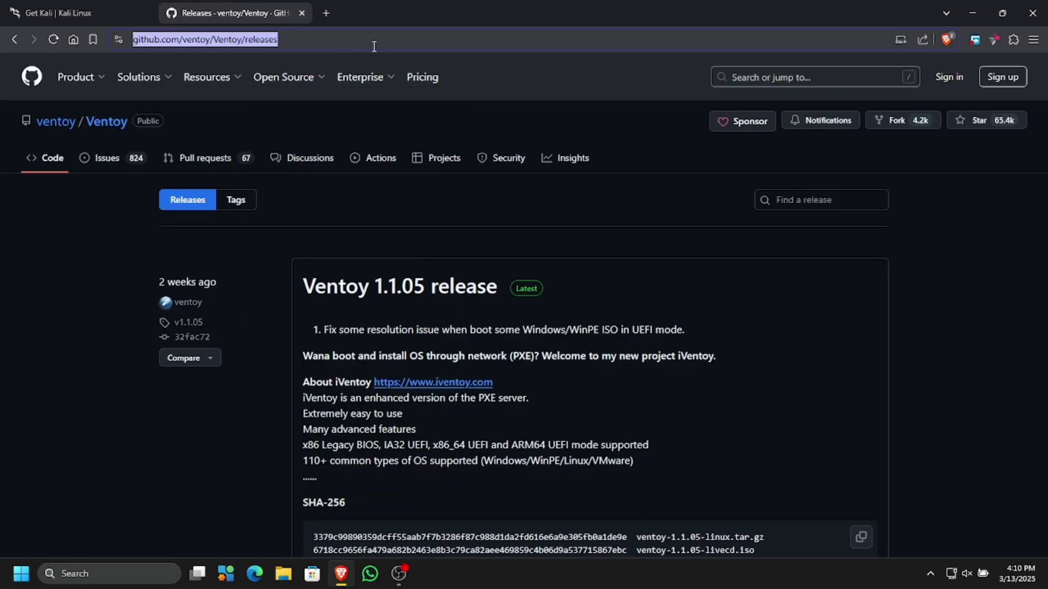
pyautogui.click(328, 351)
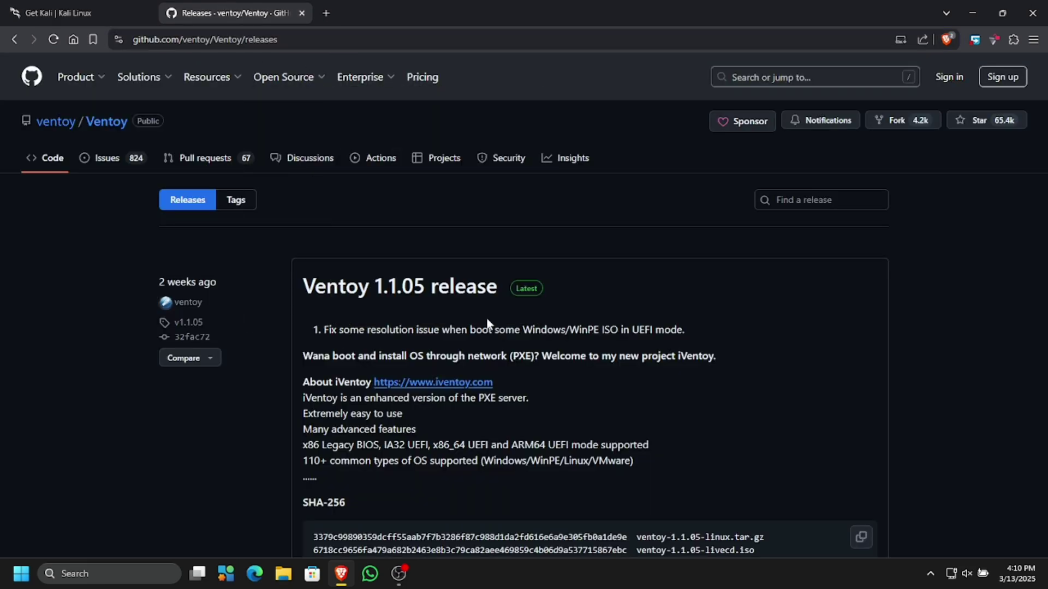
pyautogui.scroll(-6, 611, 338)
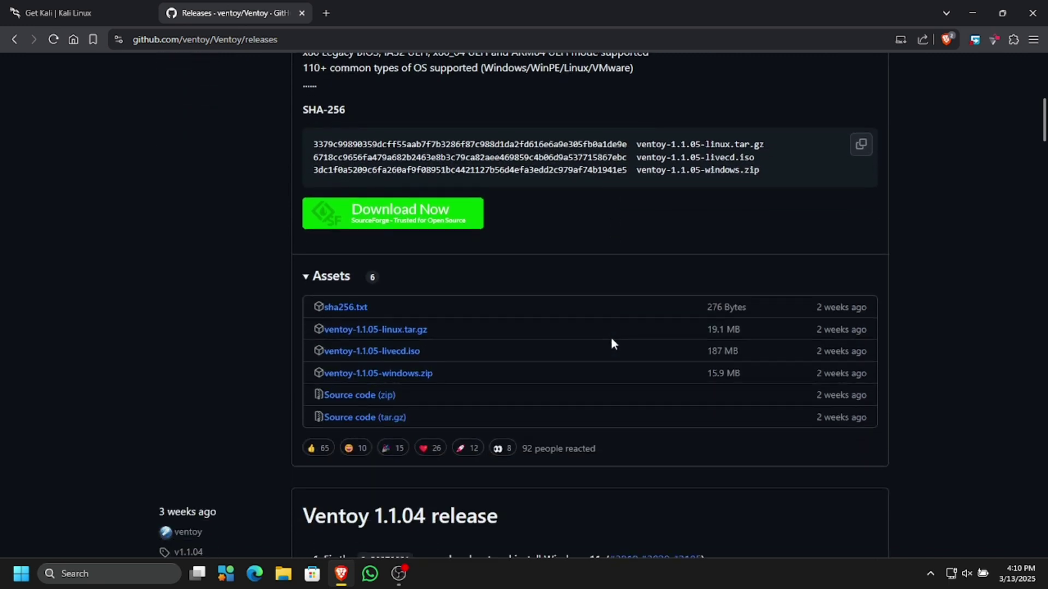
pyautogui.click(393, 376)
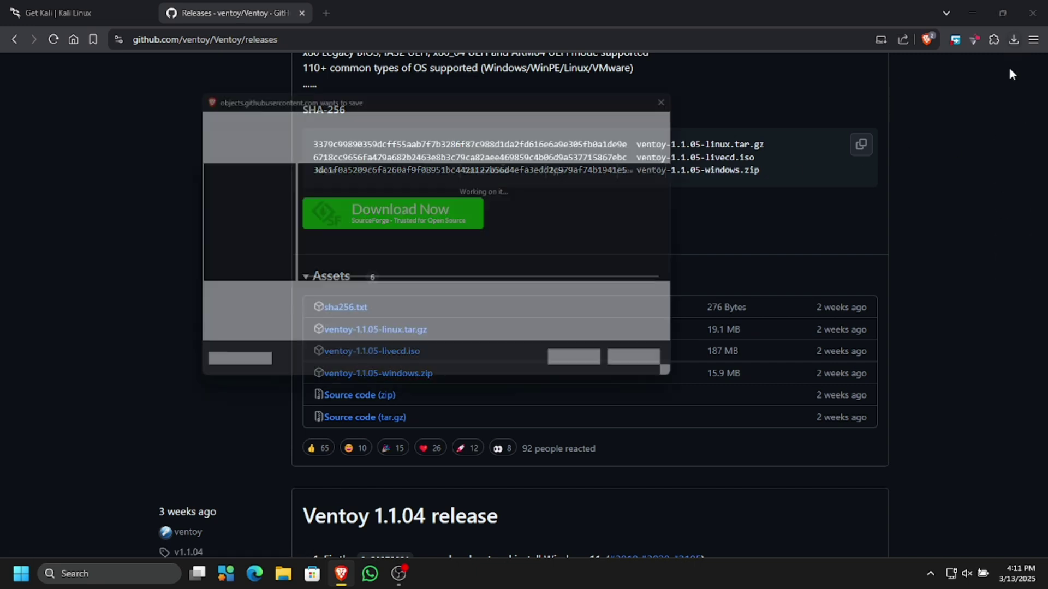
pyautogui.click(591, 371)
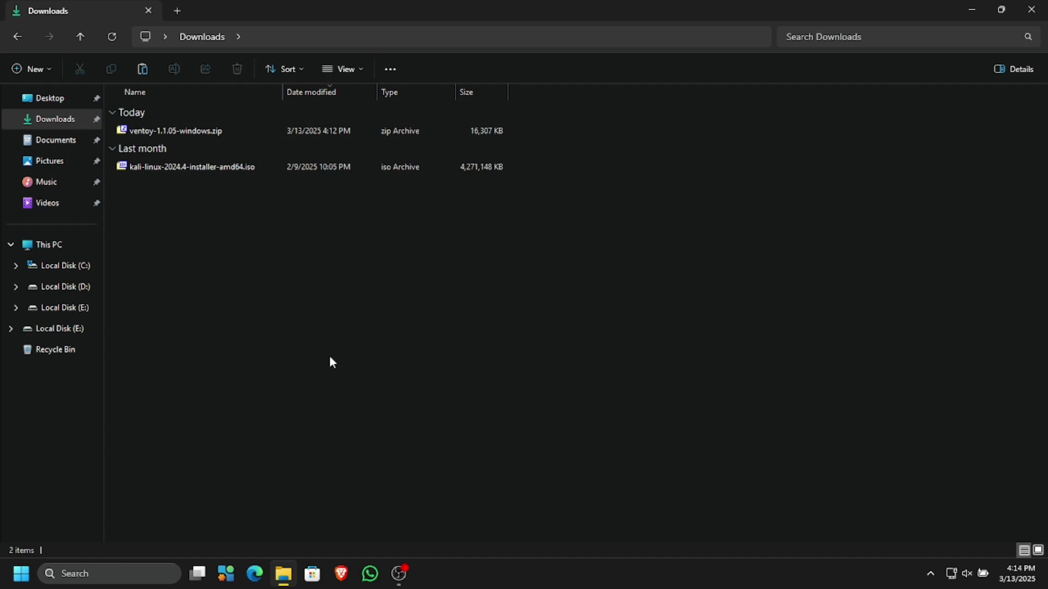
# Extract the Ventoy zip with 7-Zip into a ventoy-1.1.05-windows folder.
pyautogui.rightClick(120, 130)
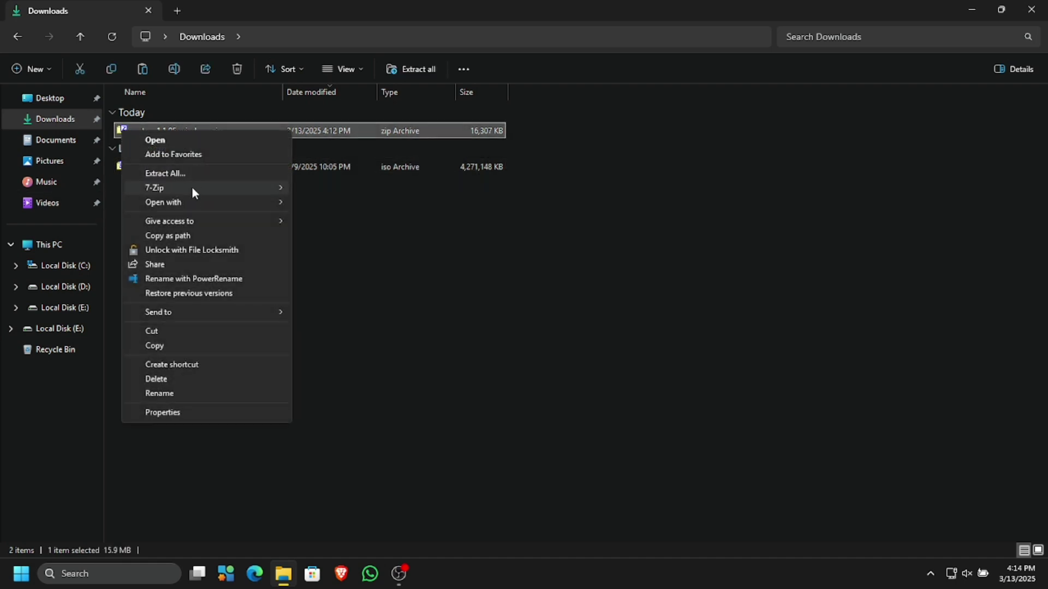
pyautogui.moveTo(195, 188)
pyautogui.click(384, 246)
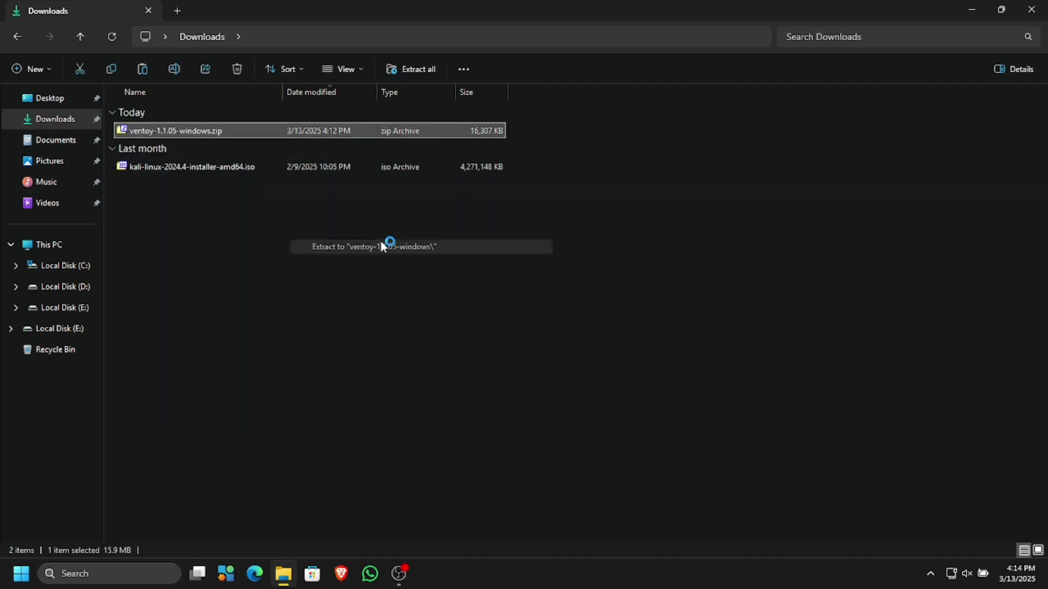
# Run Ventoy2Disk.exe from ventoy-1.1.05-windows\ventoy-1.1.05.
pyautogui.click(171, 153)
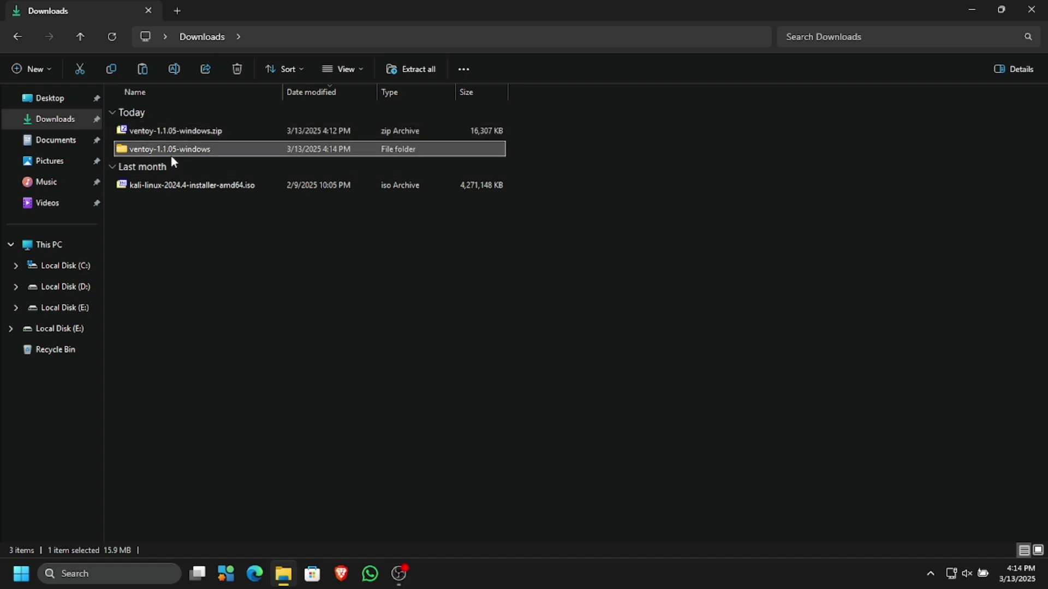
pyautogui.doubleClick(171, 156)
pyautogui.doubleClick(169, 133)
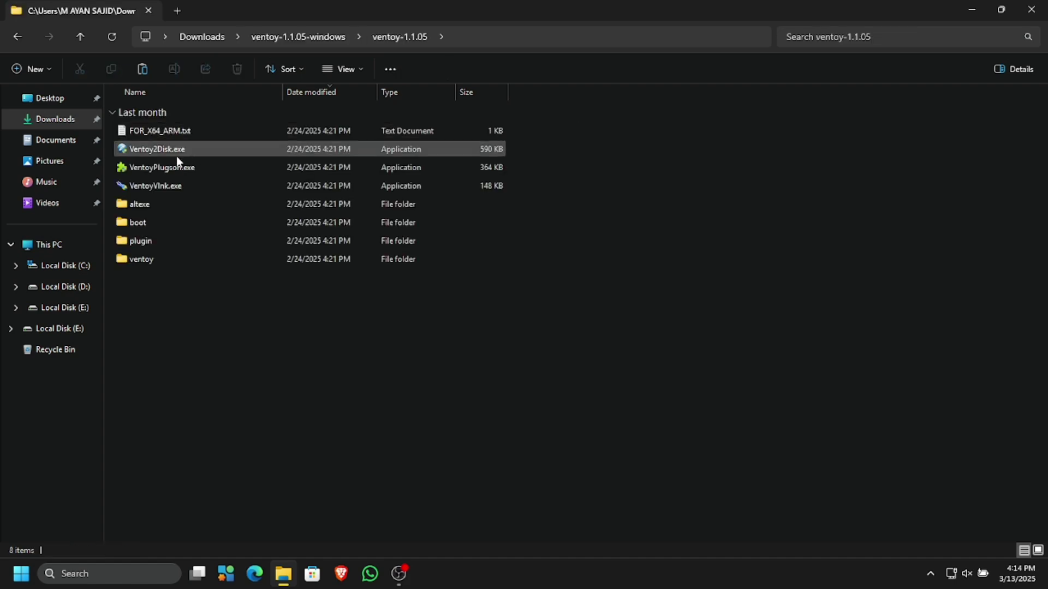
pyautogui.doubleClick(153, 148)
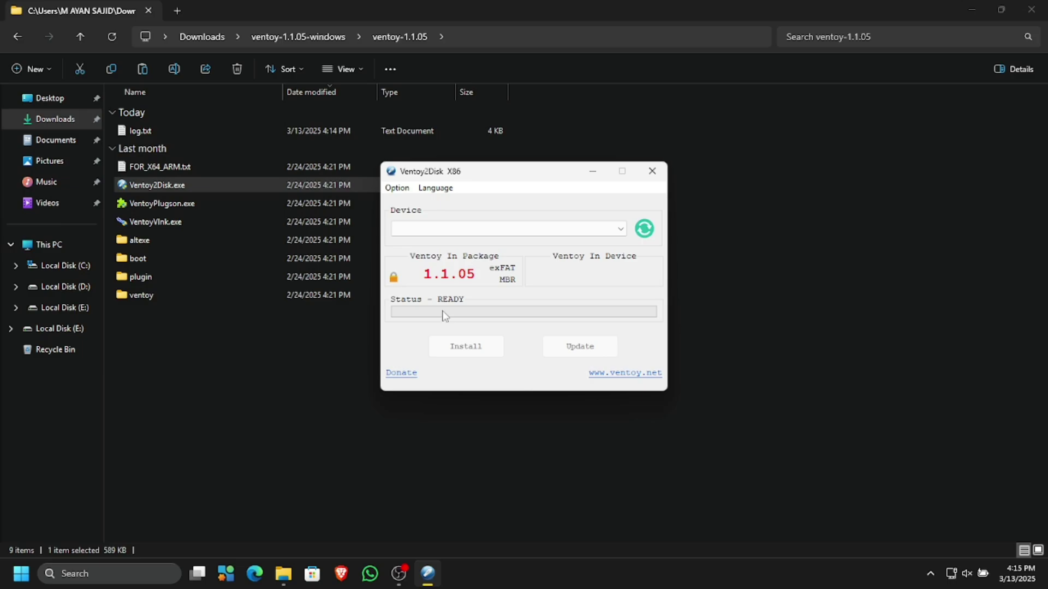
# Refresh the device list and select F: [8GB] SMI USB DISK.
pyautogui.click(645, 229)
pyautogui.click(599, 228)
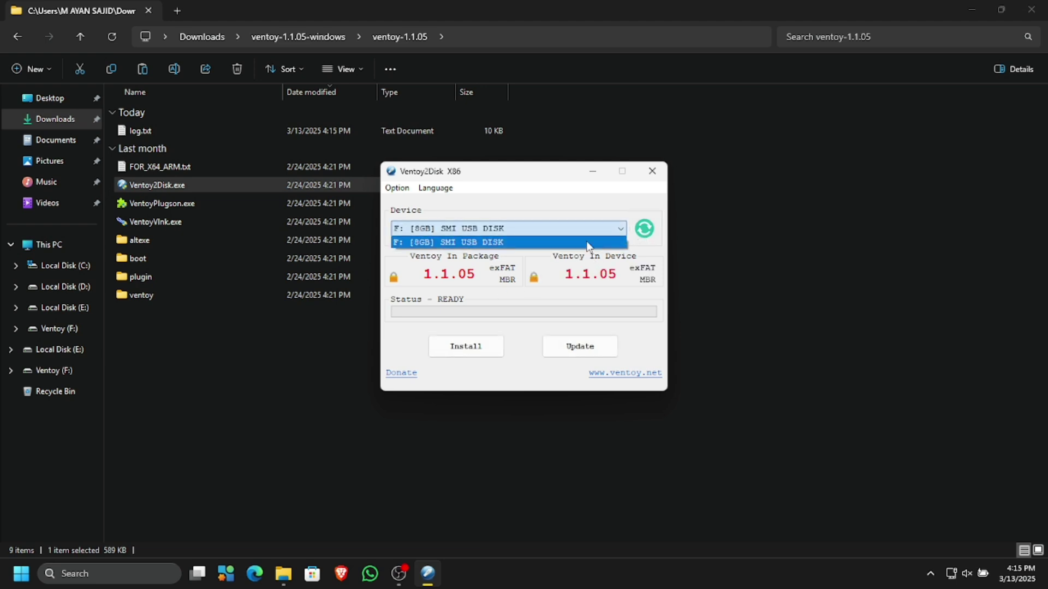
pyautogui.click(594, 243)
# View Option > Partition Configuration and cancel it without changes.
pyautogui.click(397, 188)
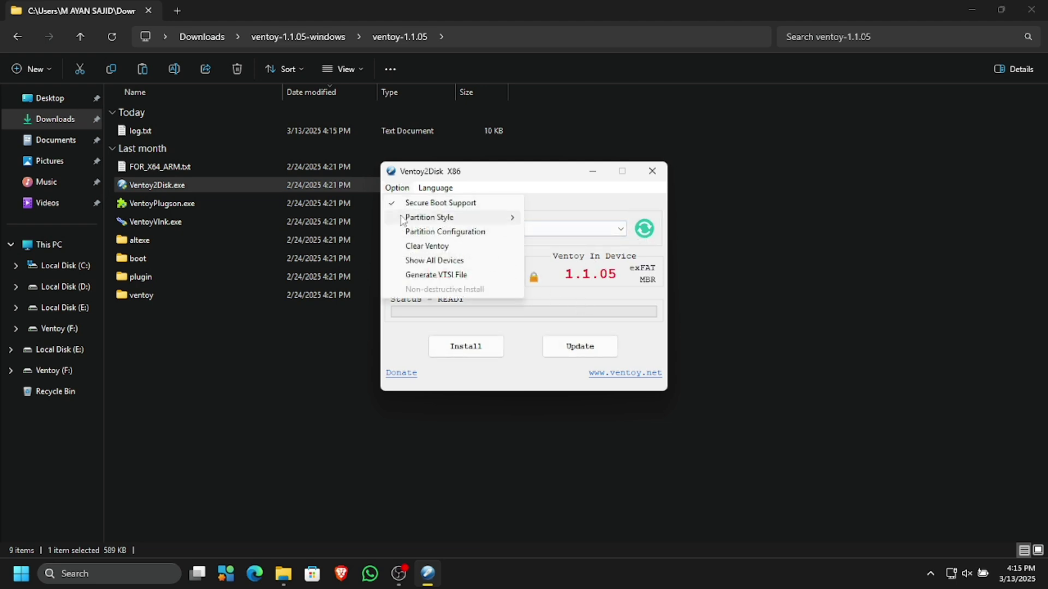
pyautogui.click(427, 233)
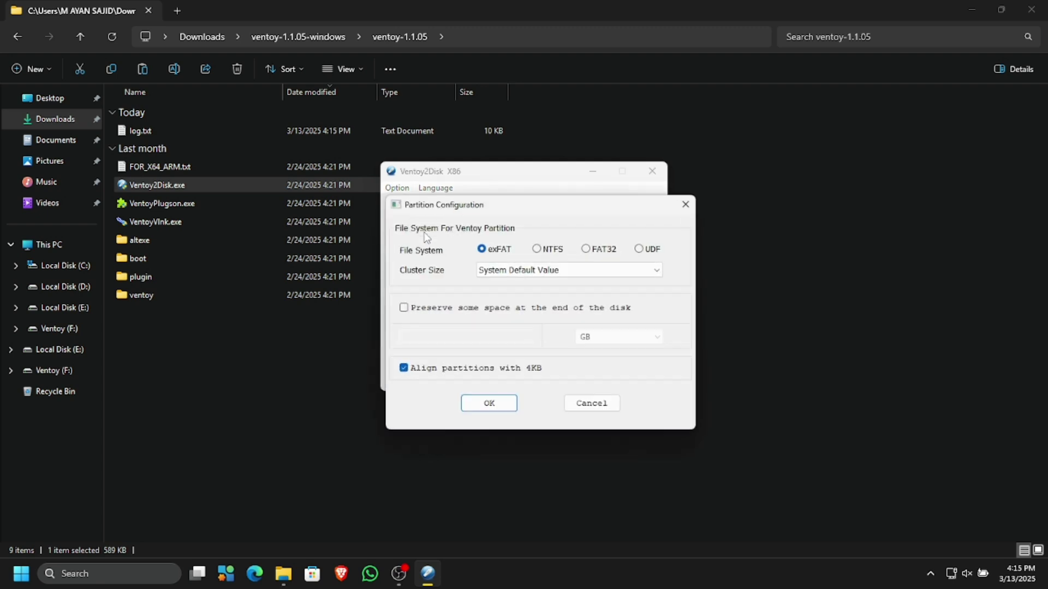
pyautogui.click(595, 404)
pyautogui.click(396, 188)
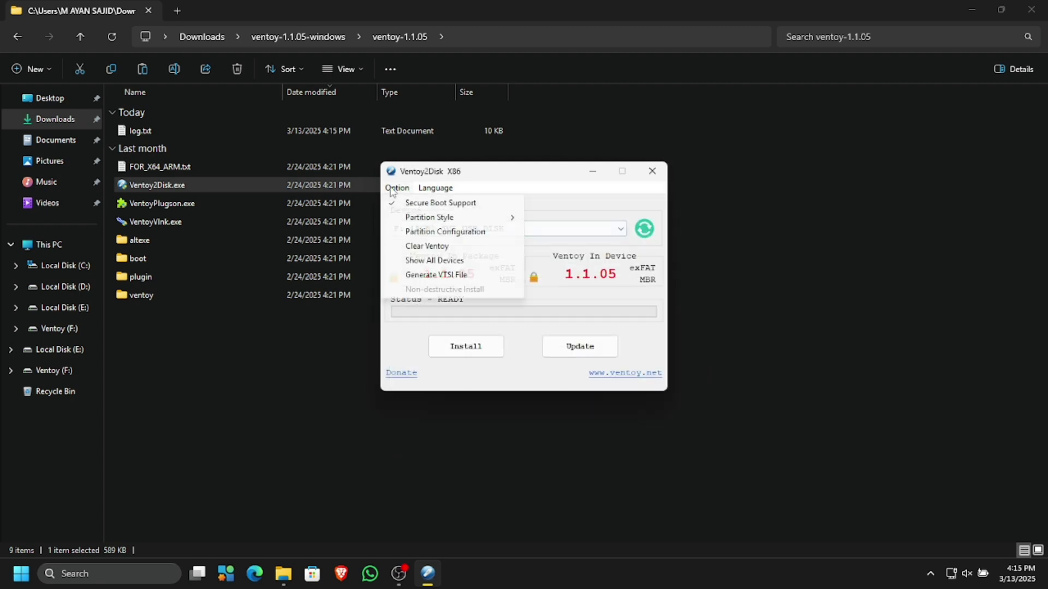
pyautogui.click(610, 299)
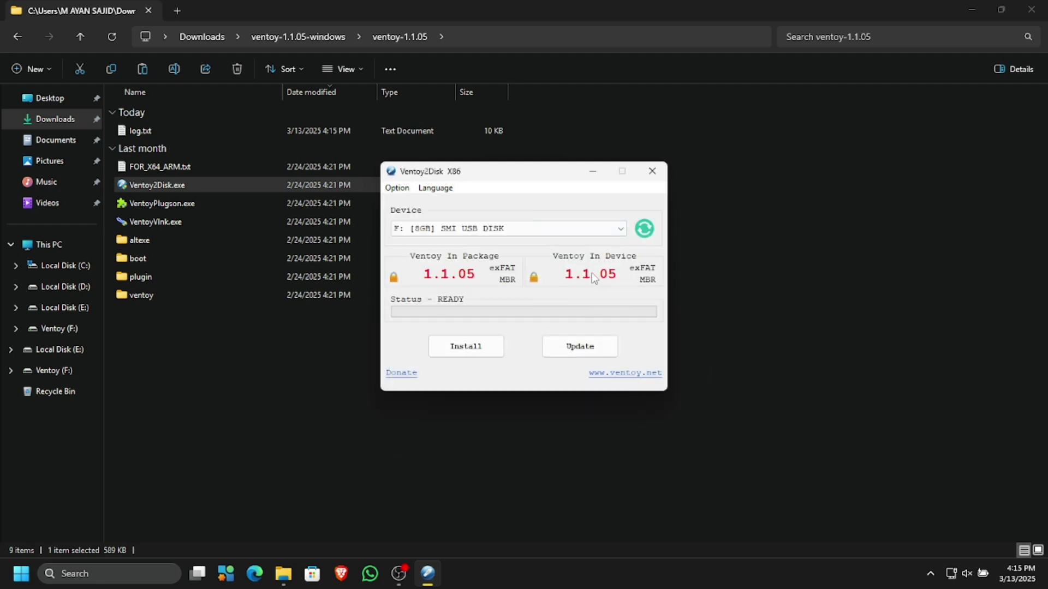
# Close Ventoy2Disk and check the contents of the Ventoy (F:) drive.
pyautogui.click(652, 171)
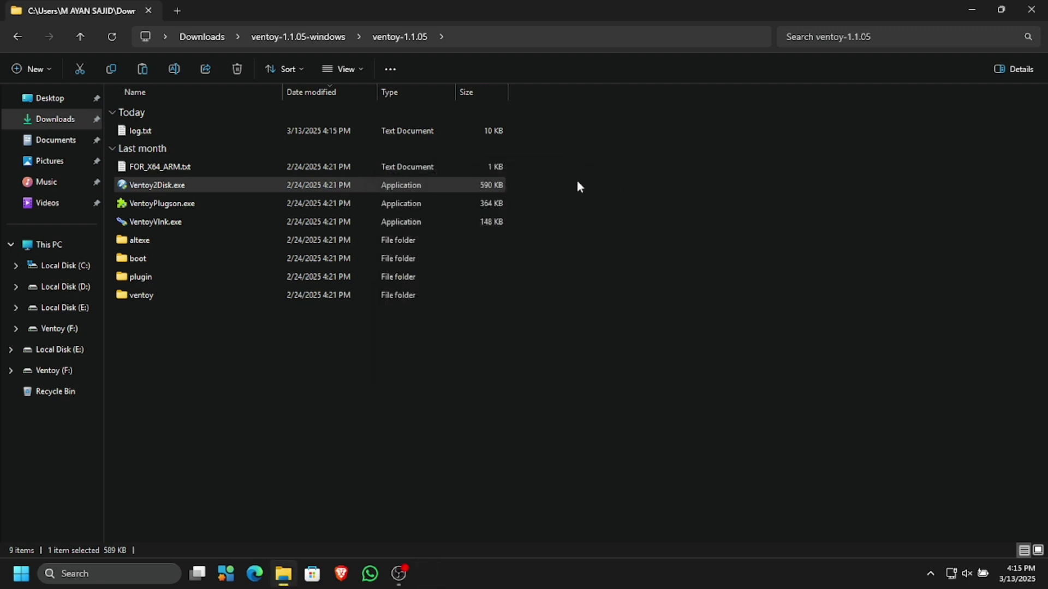
pyautogui.click(50, 375)
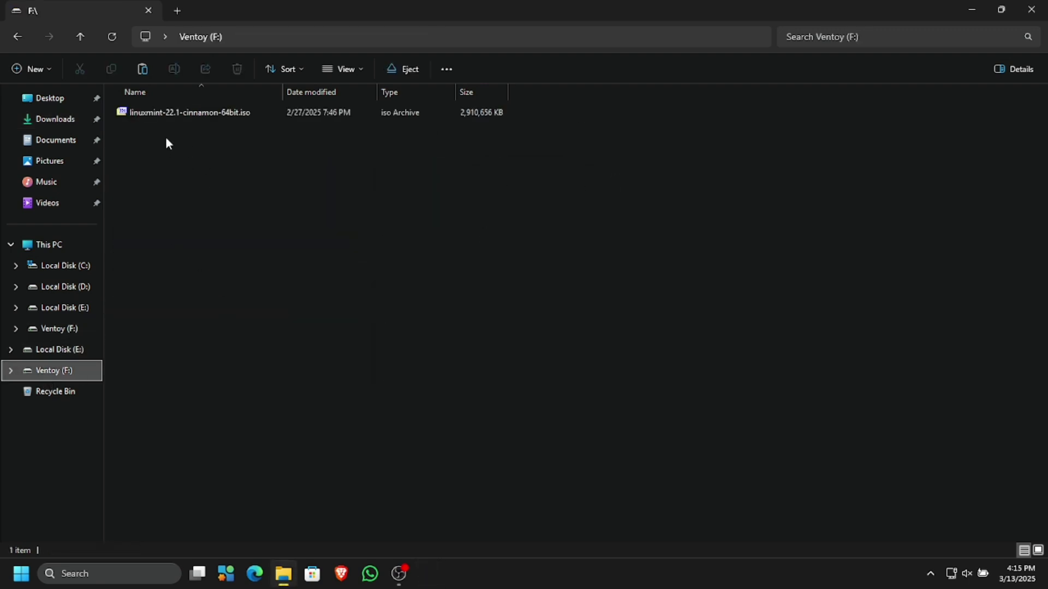
pyautogui.click(39, 118)
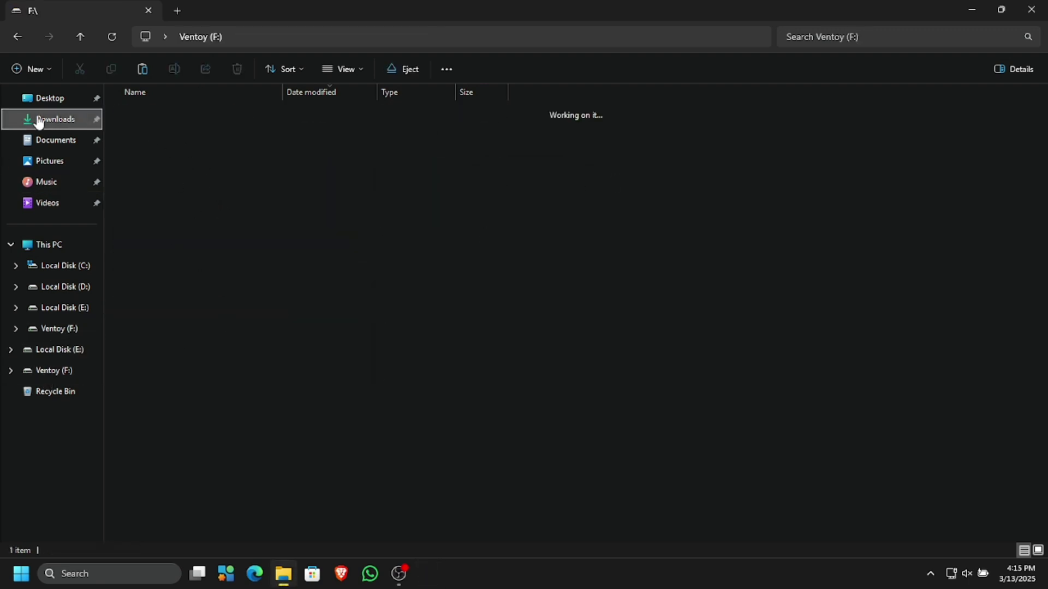
# Relaunch Ventoy2Disk.exe from ventoy-1.1.05-windows\ventoy-1.1.05 in Downloads.
pyautogui.doubleClick(163, 146)
pyautogui.click(173, 130)
pyautogui.doubleClick(173, 129)
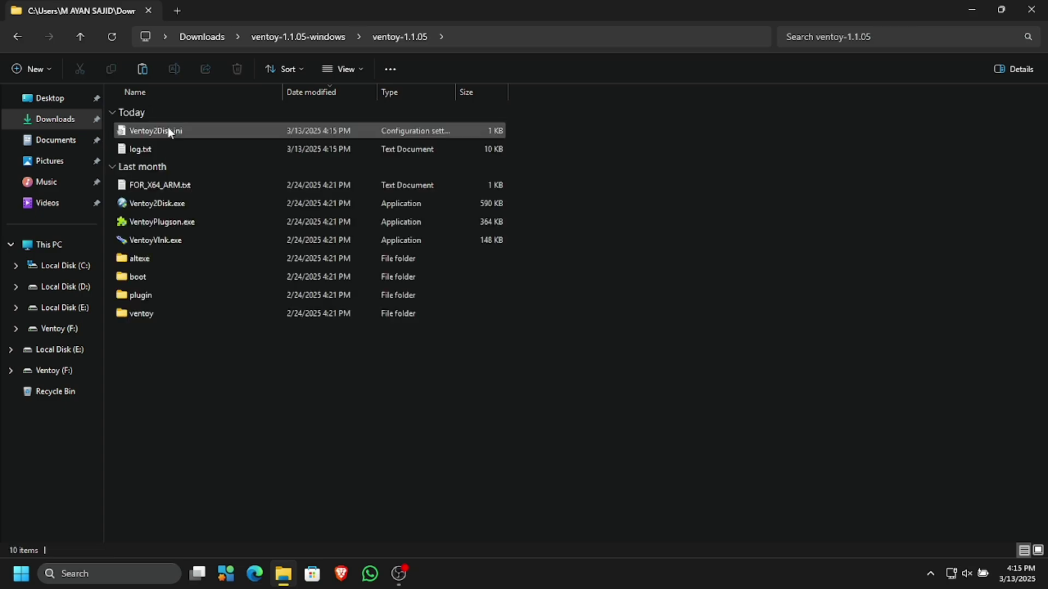
pyautogui.doubleClick(145, 204)
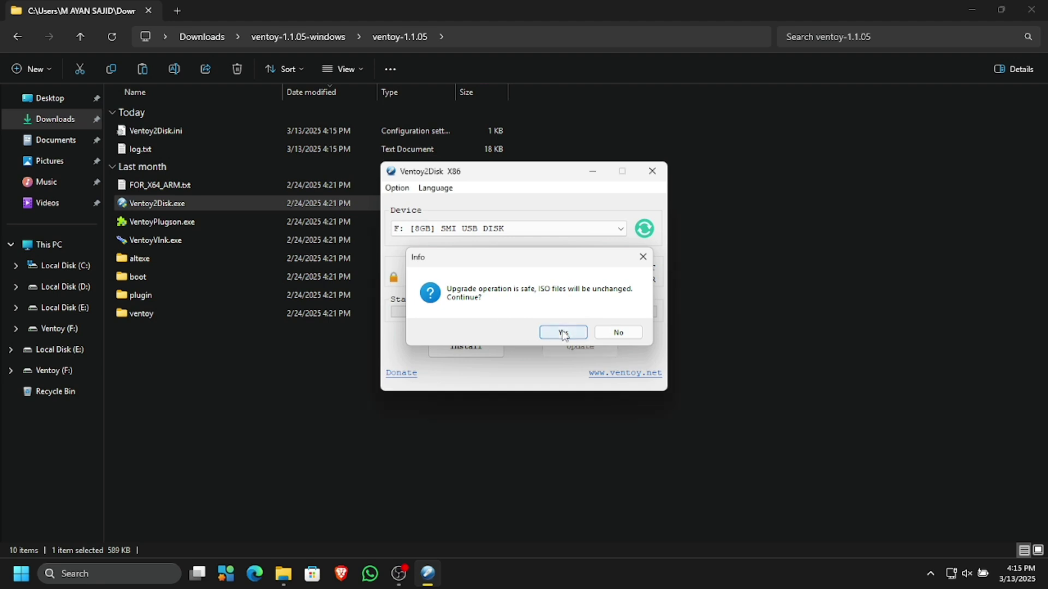
# Upgrade Ventoy on F: to 1.1.05, keeping its ISO files, then recheck the target device list.
pyautogui.click(563, 333)
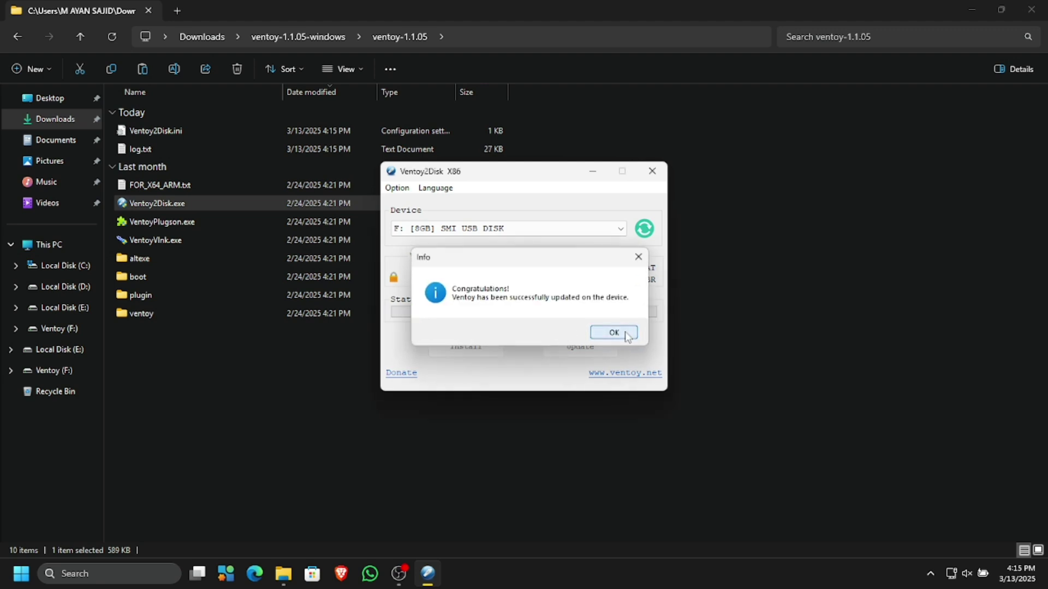
pyautogui.click(627, 335)
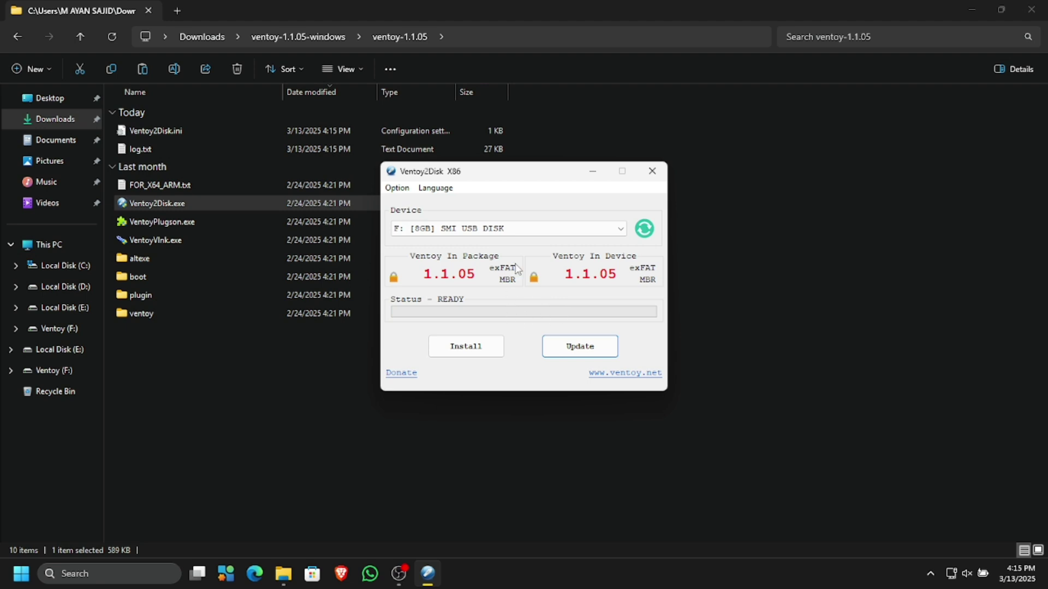
pyautogui.click(519, 228)
# Freshly install Ventoy onto the 8GB F: disk, confirming with YES and format, then close Ventoy2Disk.
pyautogui.click(480, 241)
pyautogui.click(463, 346)
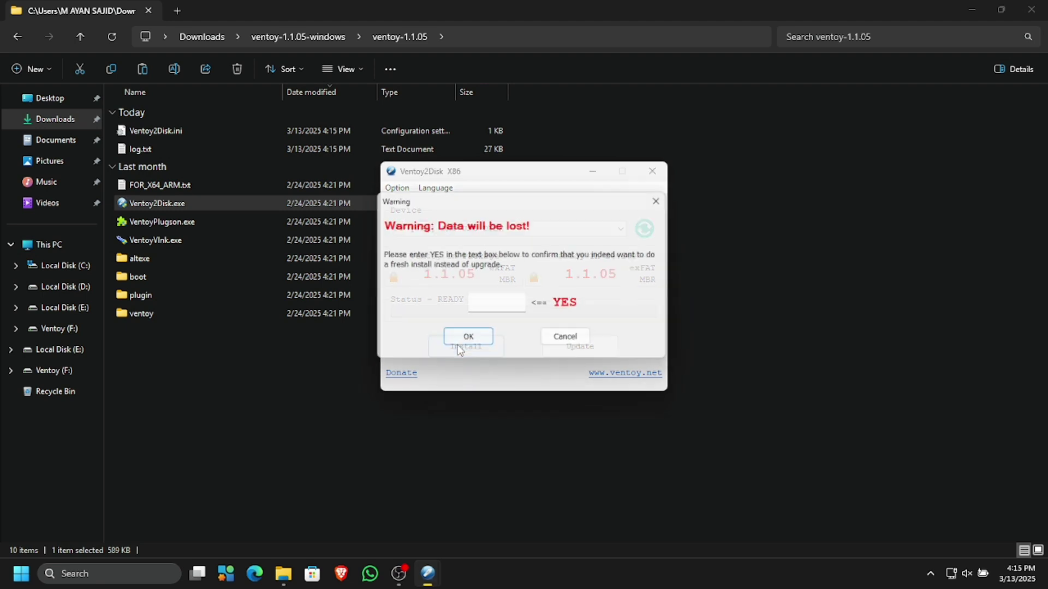
pyautogui.click(494, 304)
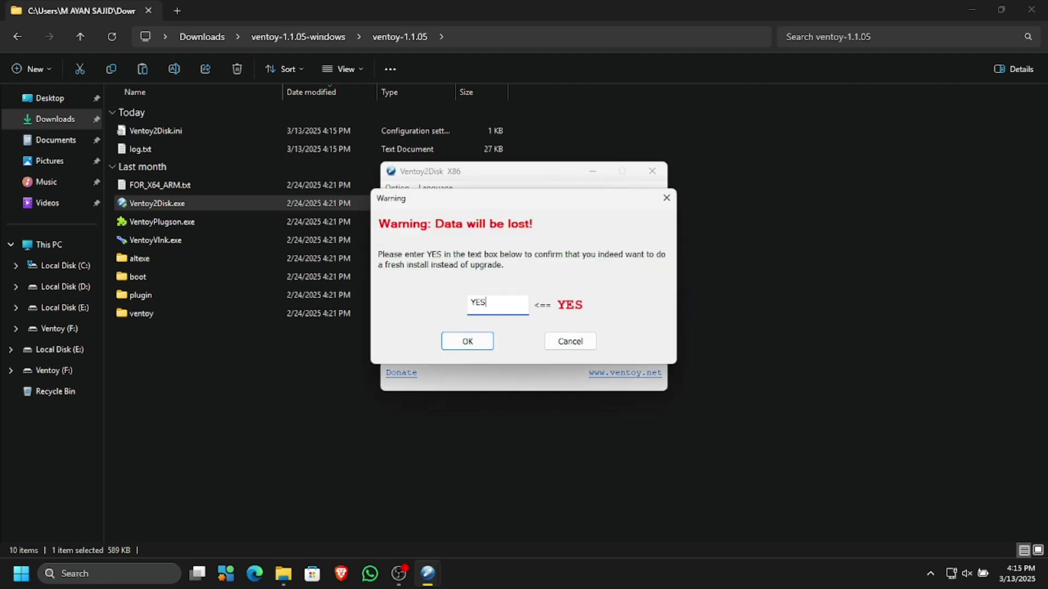
pyautogui.click(486, 341)
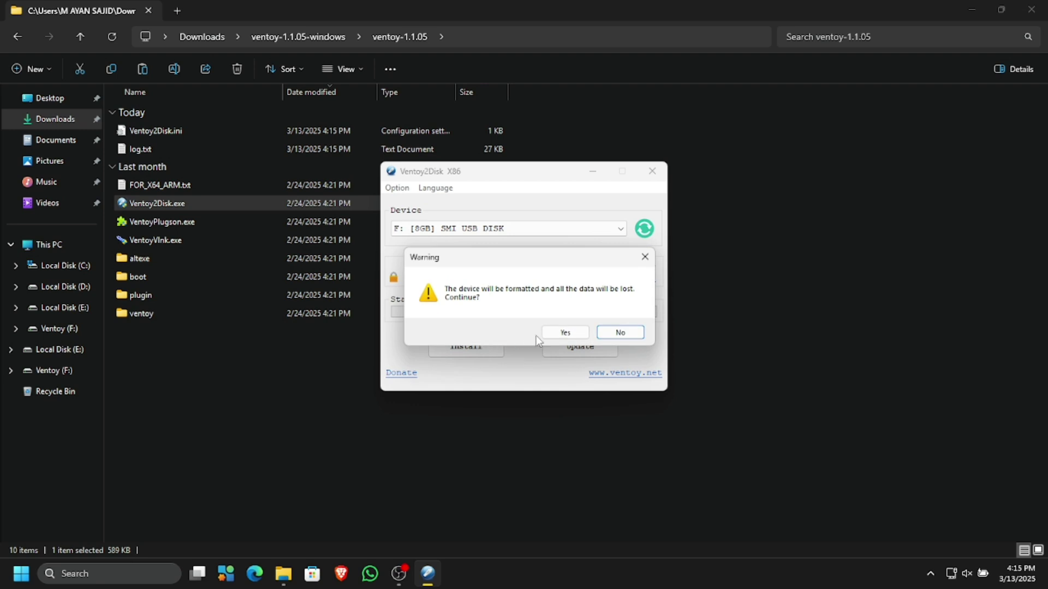
pyautogui.click(565, 333)
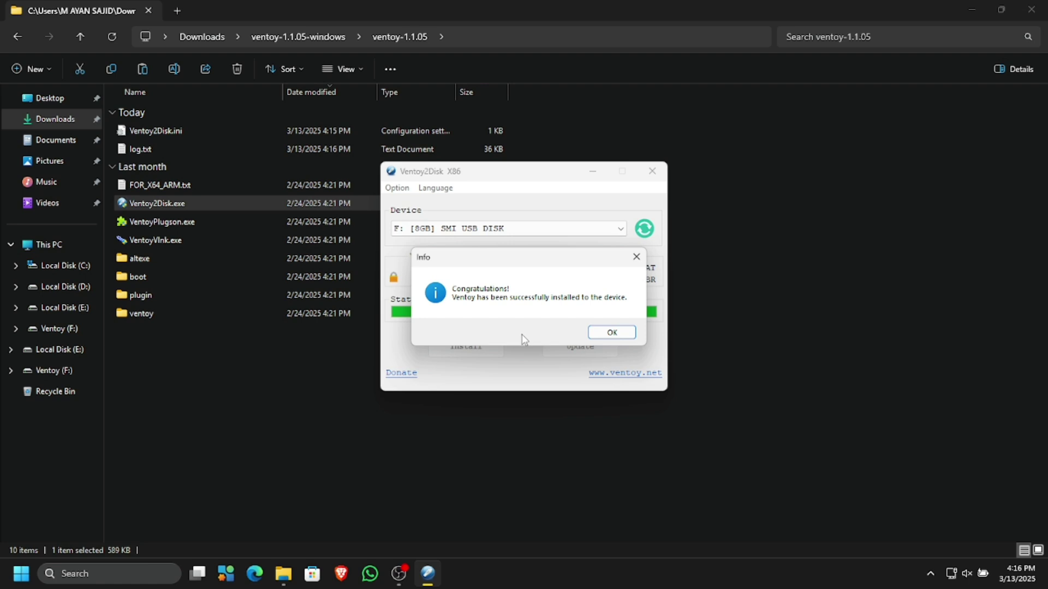
pyautogui.click(604, 336)
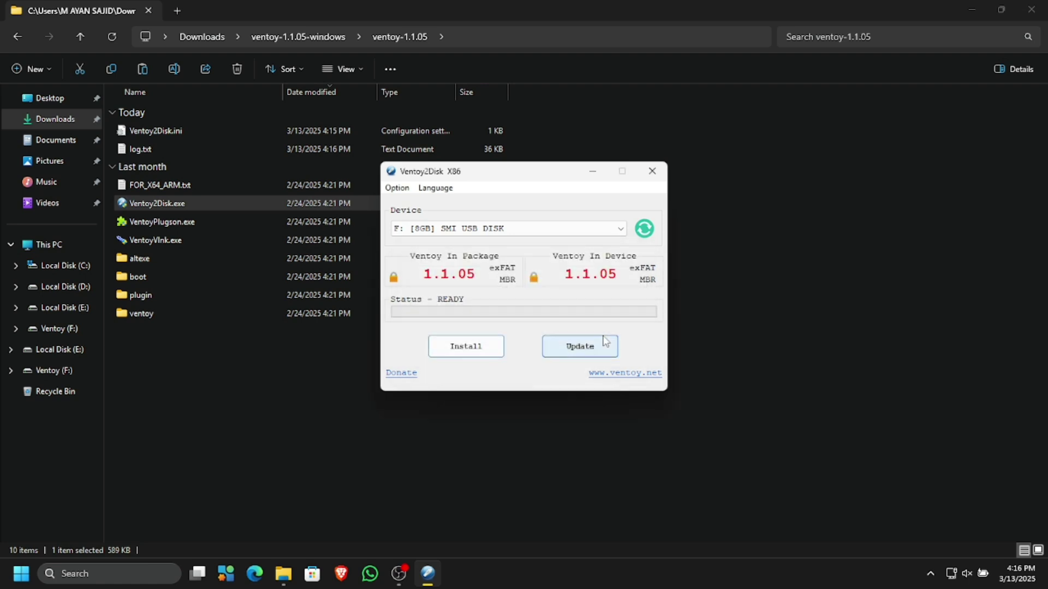
pyautogui.click(662, 171)
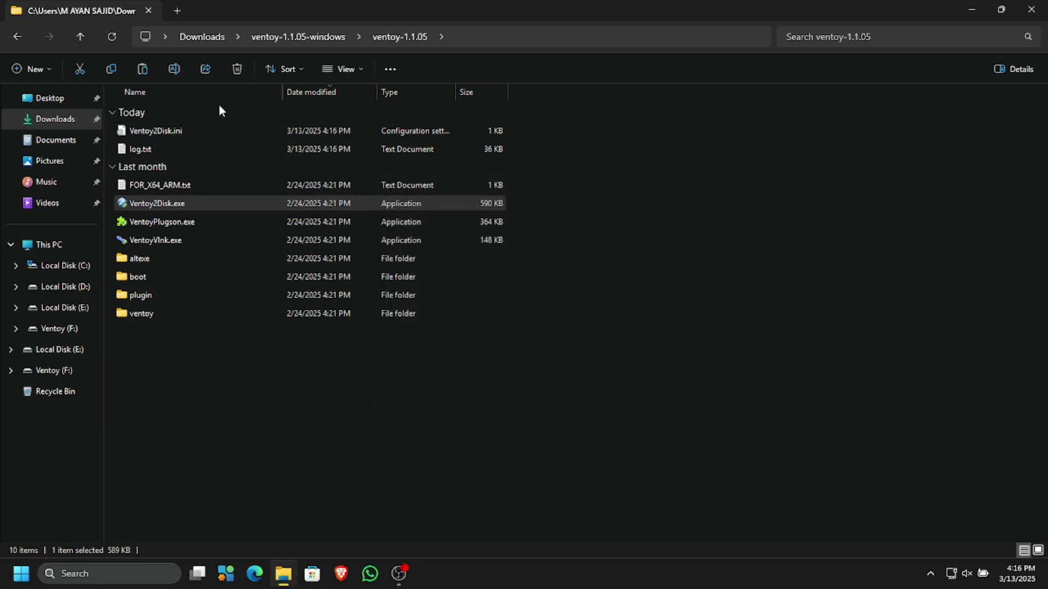
# Confirm Ventoy (F:) is empty, then send kali-linux-2024.4-installer-amd64.iso from Downloads to Ventoy (F:).
pyautogui.click(66, 119)
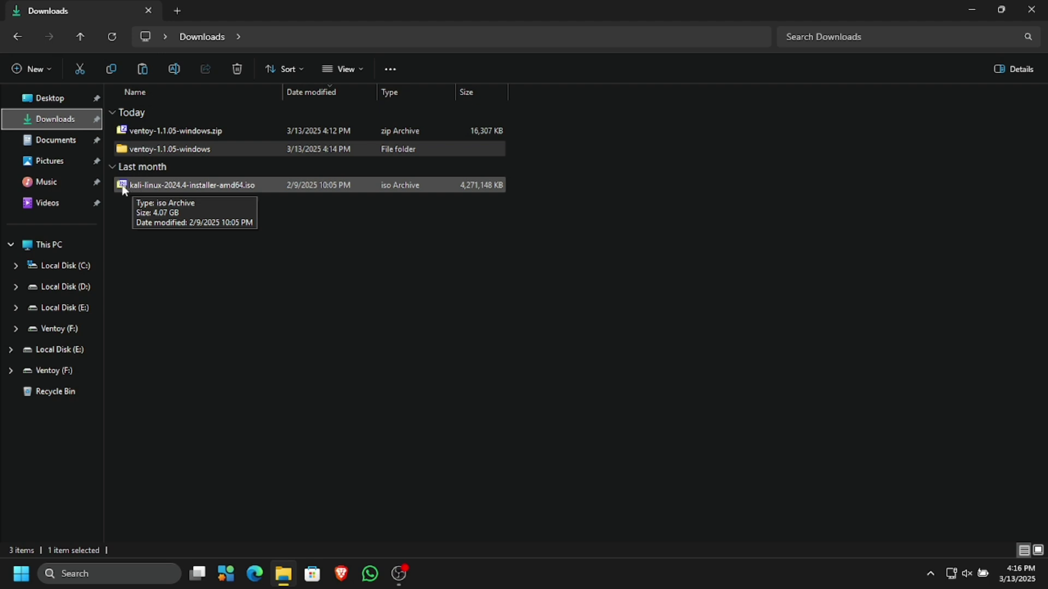
pyautogui.click(69, 372)
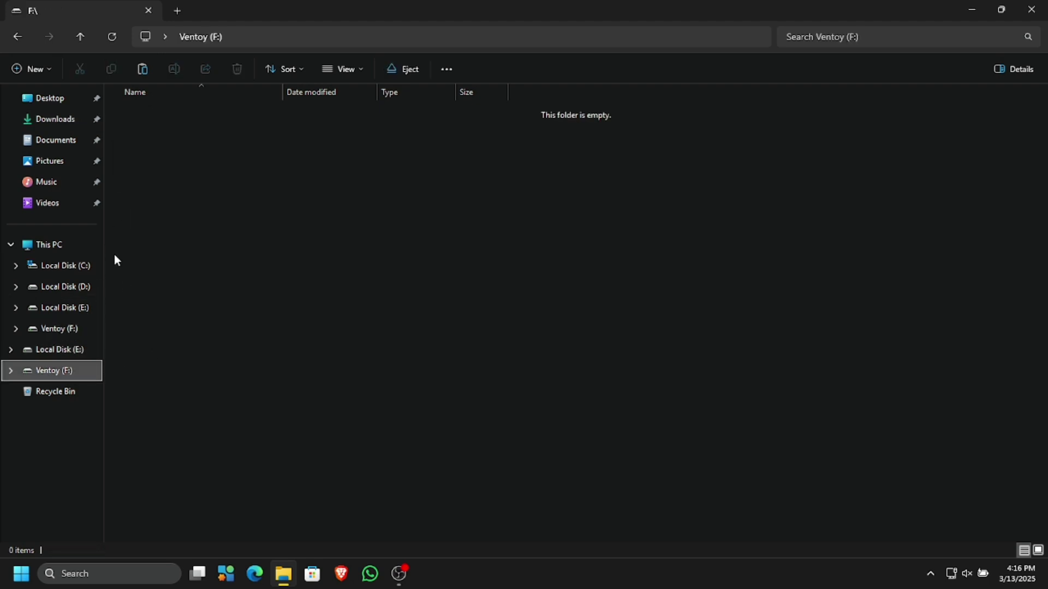
pyautogui.click(56, 120)
pyautogui.rightClick(122, 187)
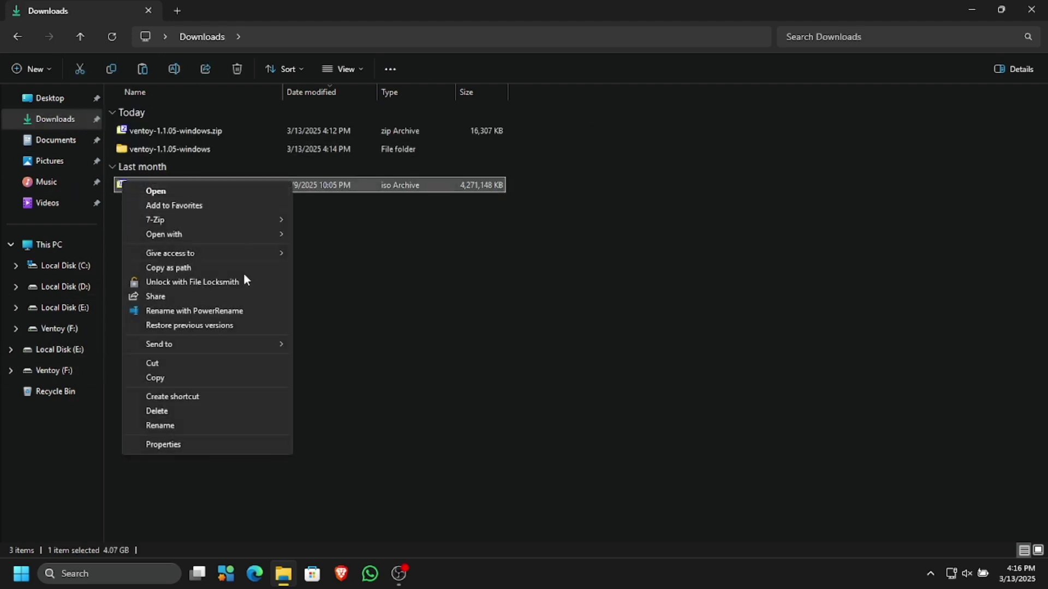
pyautogui.moveTo(236, 346)
pyautogui.click(352, 445)
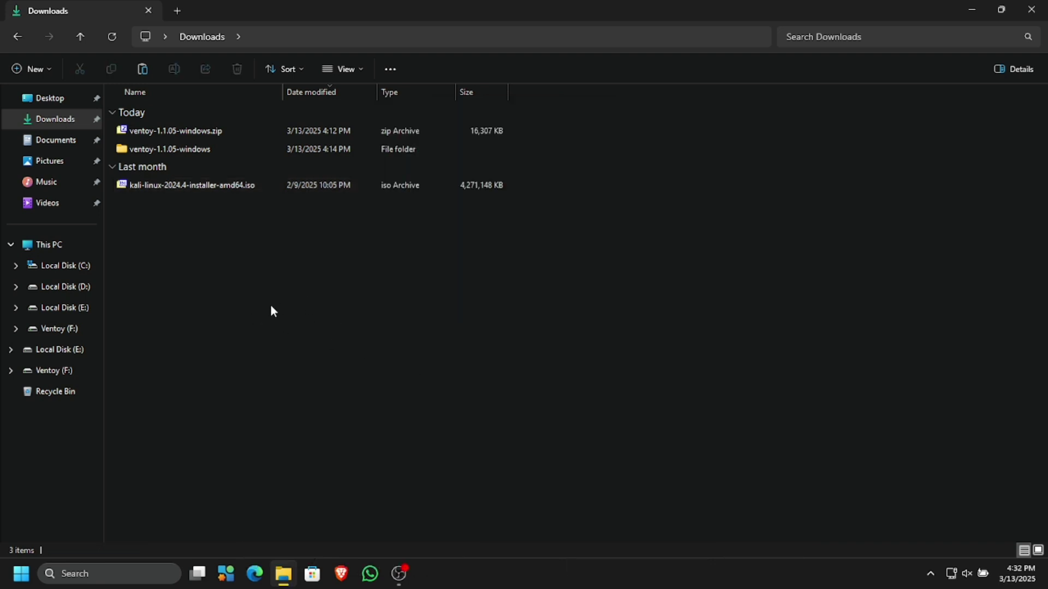
# Check in This PC that Ventoy (F:) holds the Kali ISO, showing 3.50 GB free of 7.58 GB.
pyautogui.click(47, 252)
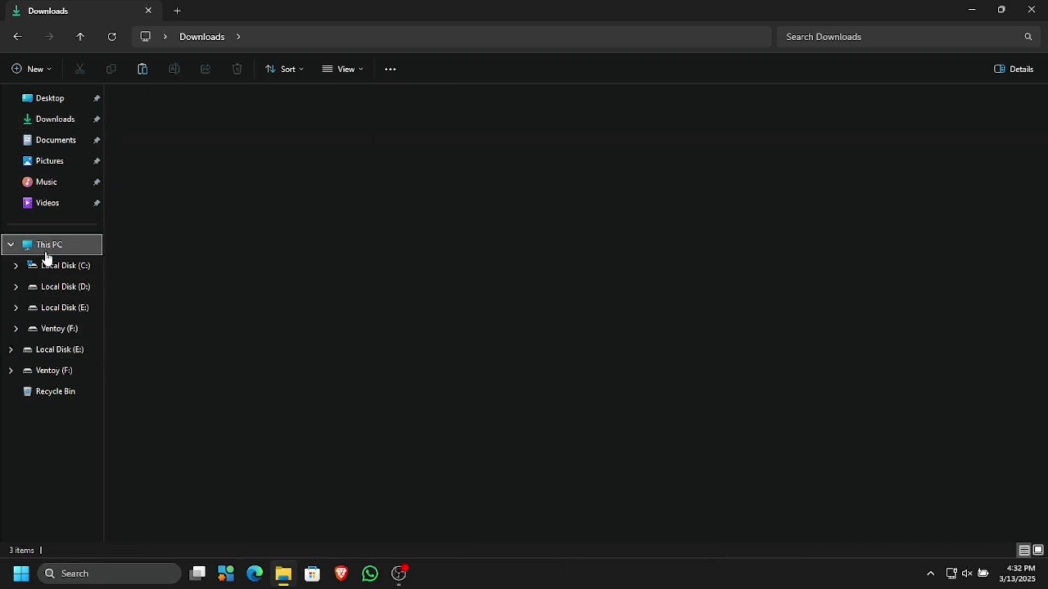
pyautogui.doubleClick(645, 123)
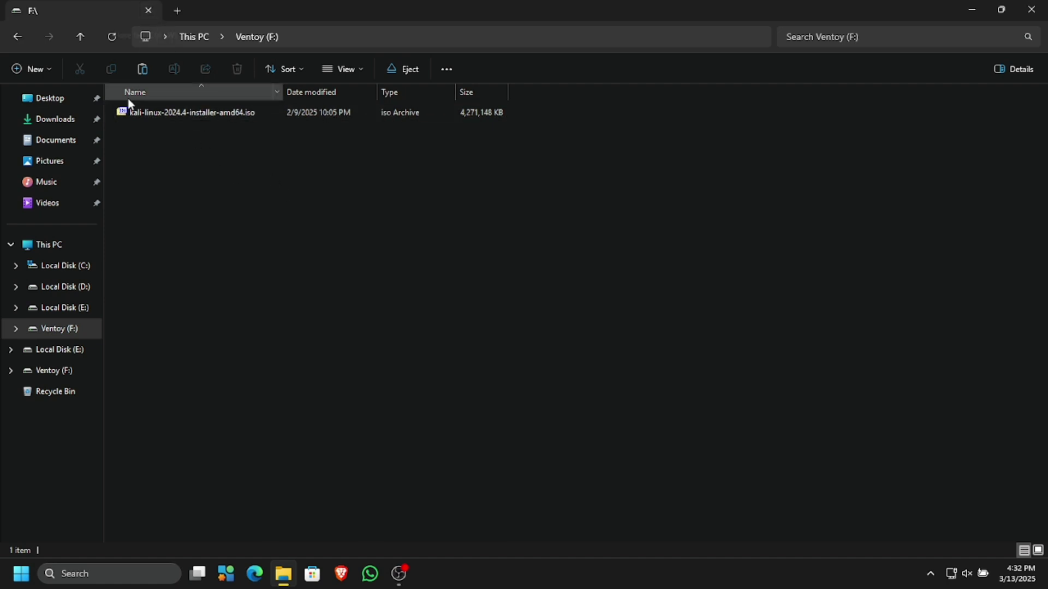
pyautogui.click(60, 247)
pyautogui.click(379, 226)
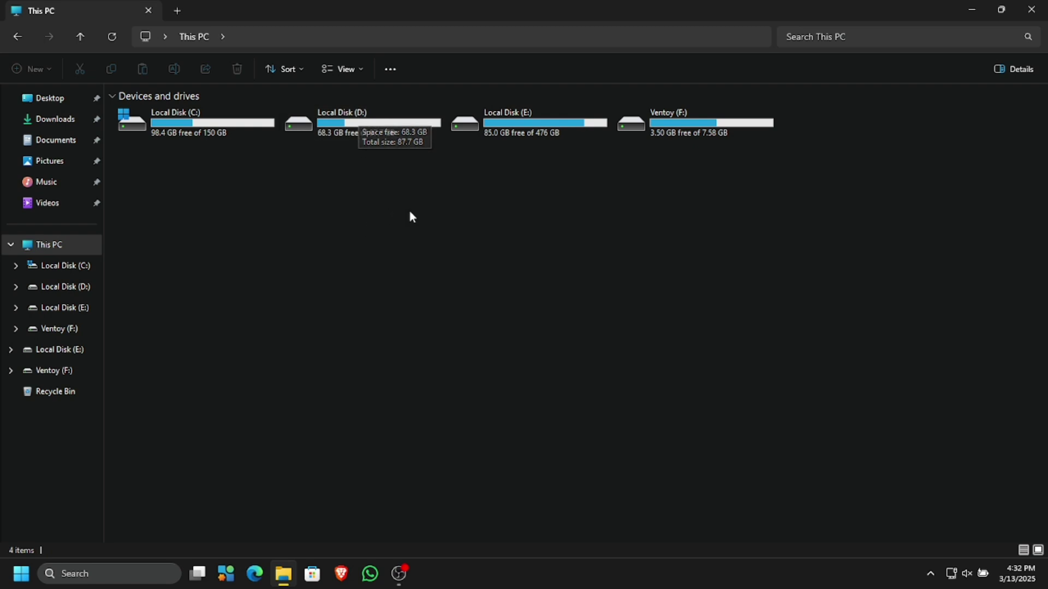
# Close File Explorer and open Disk Management maximised via Win+X.
pyautogui.click(153, 15)
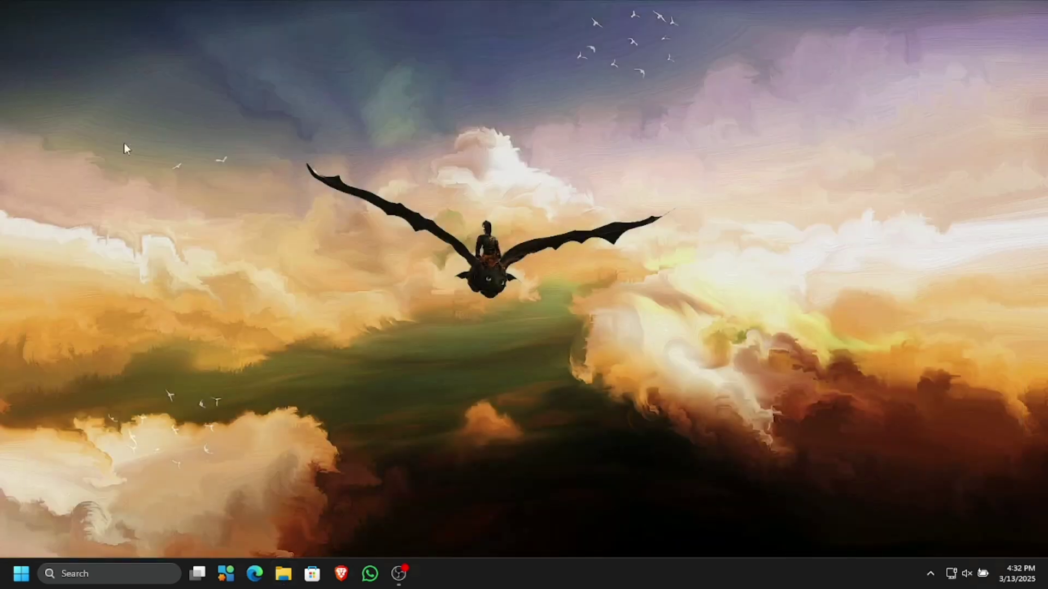
pyautogui.press('super+x')
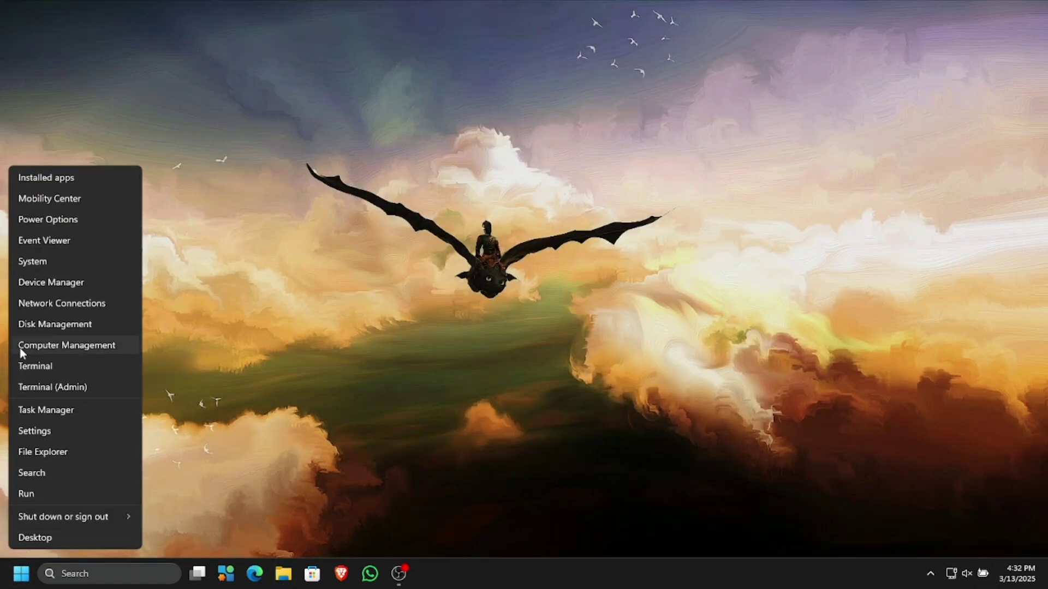
pyautogui.click(49, 326)
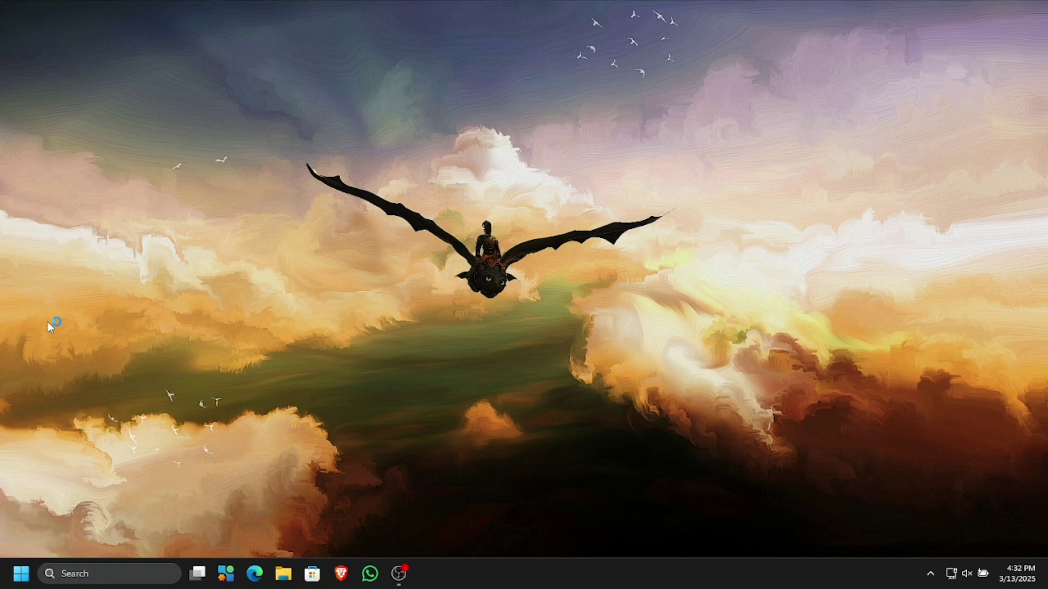
pyautogui.click(537, 73)
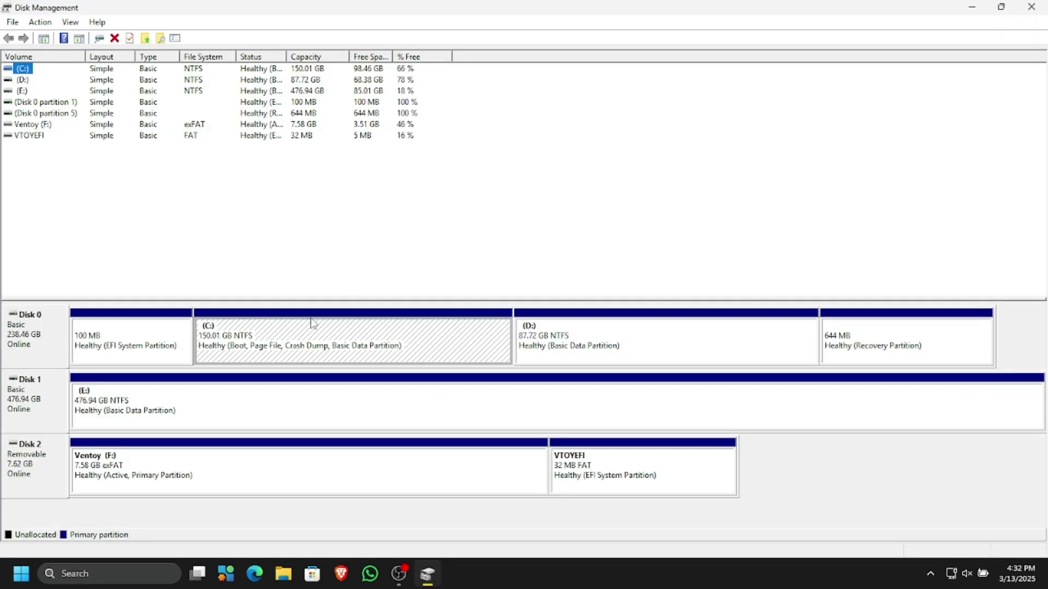
# Shrink D: with Shrink Volume, editing the MB amount (512), leaving 50.01 GB unallocated on Disk 0.
pyautogui.click(304, 336)
pyautogui.click(580, 336)
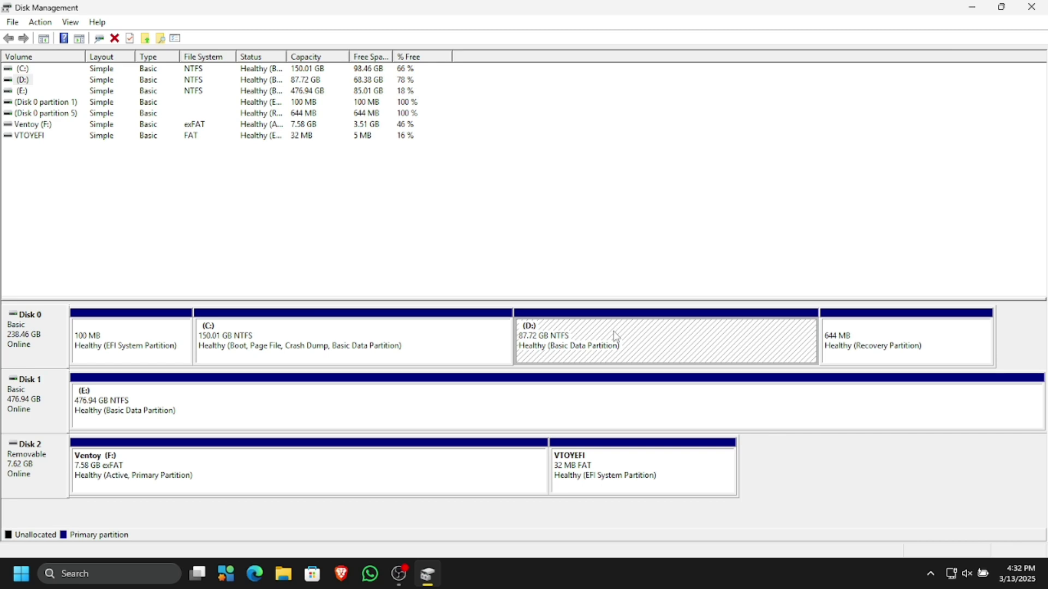
pyautogui.rightClick(615, 335)
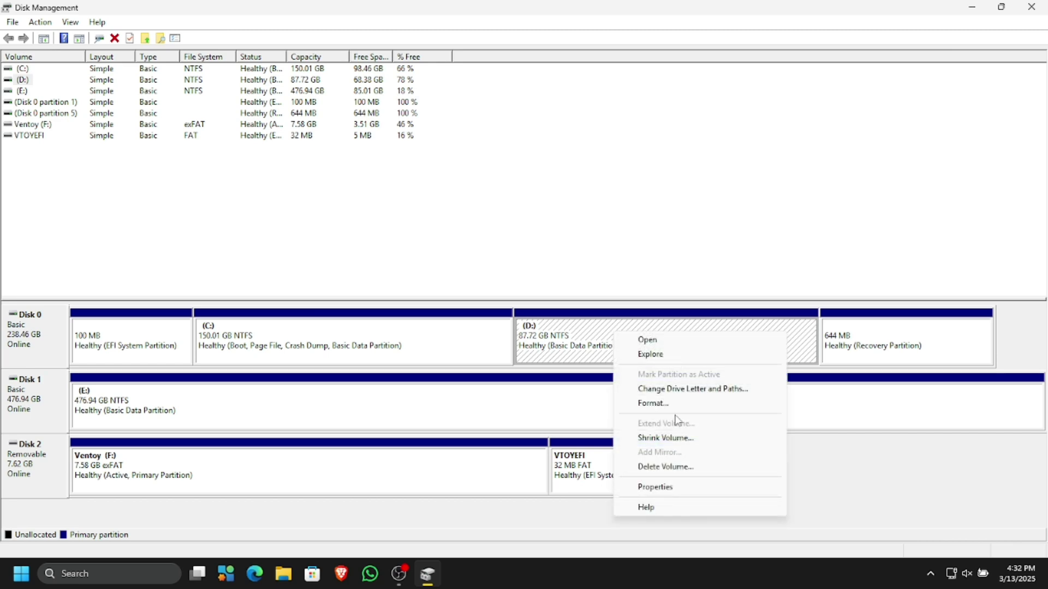
pyautogui.click(675, 440)
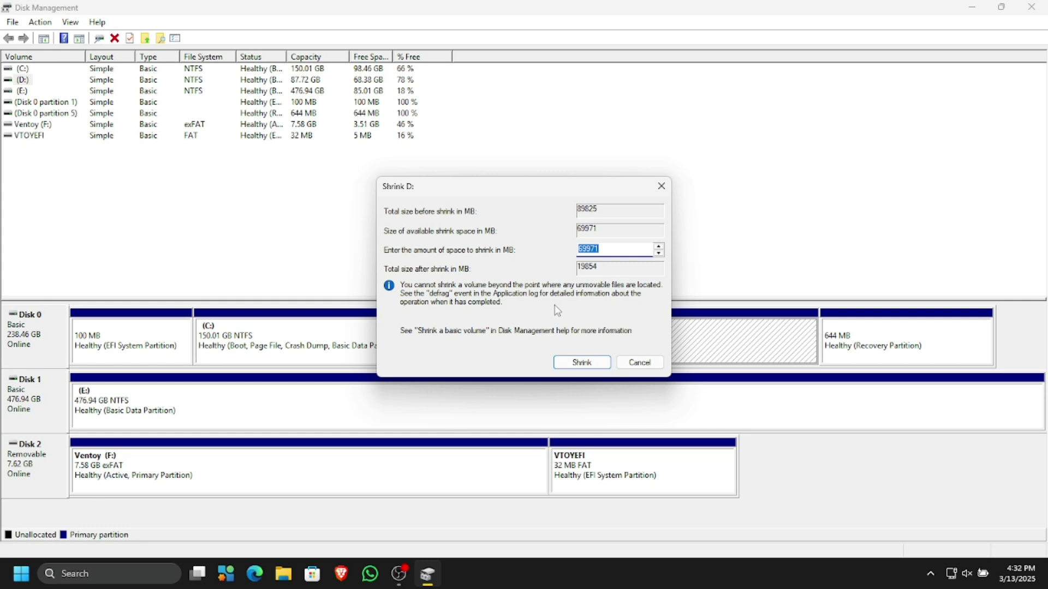
pyautogui.press('BackSpace')
pyautogui.write('51210')
pyautogui.click(580, 363)
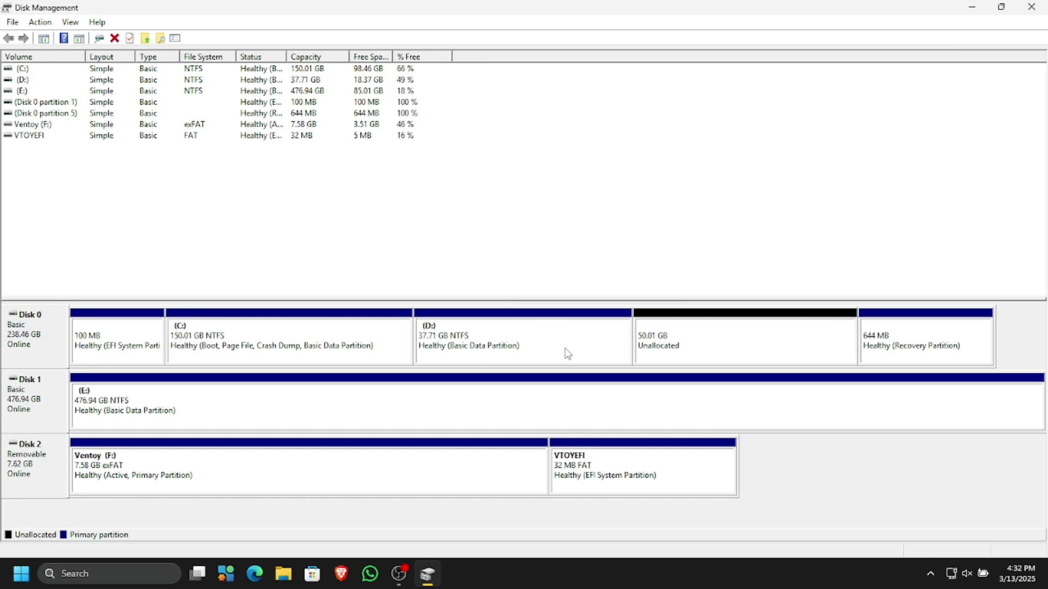
pyautogui.click(515, 344)
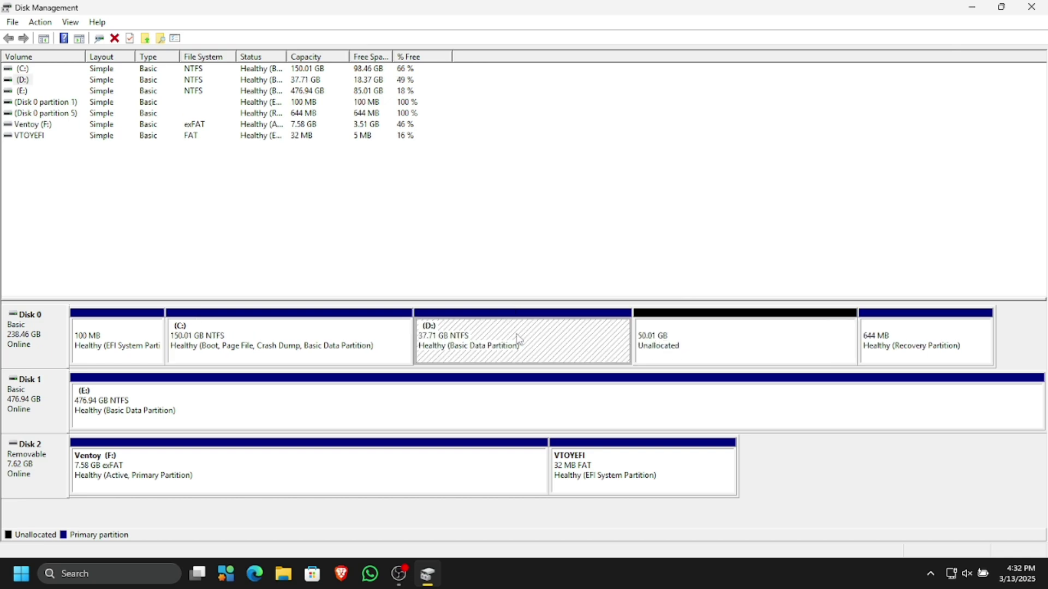
# Check the properties of the D: partition, then close them.
pyautogui.rightClick(518, 338)
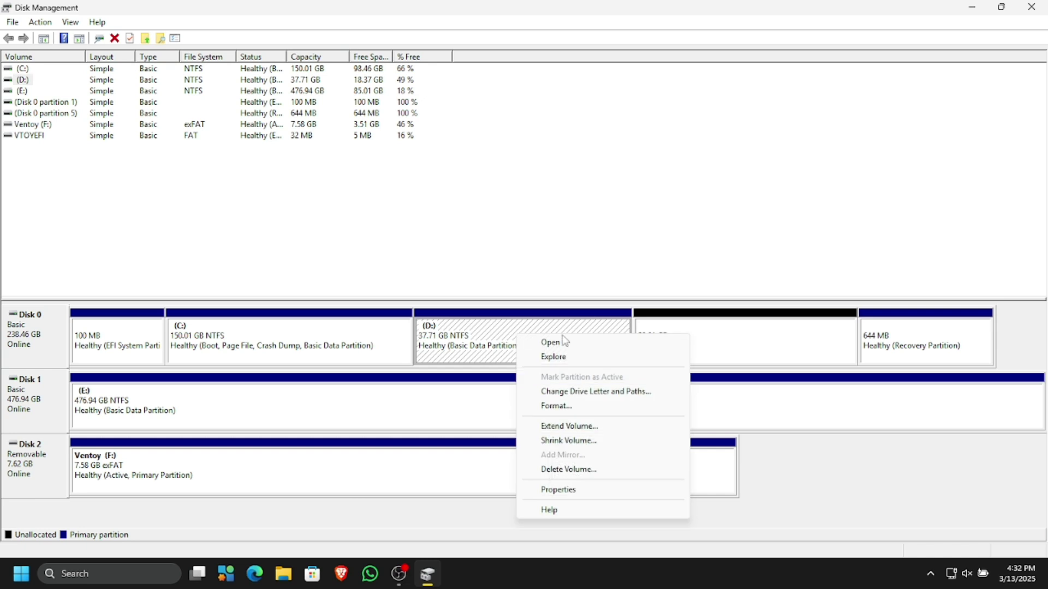
pyautogui.click(579, 489)
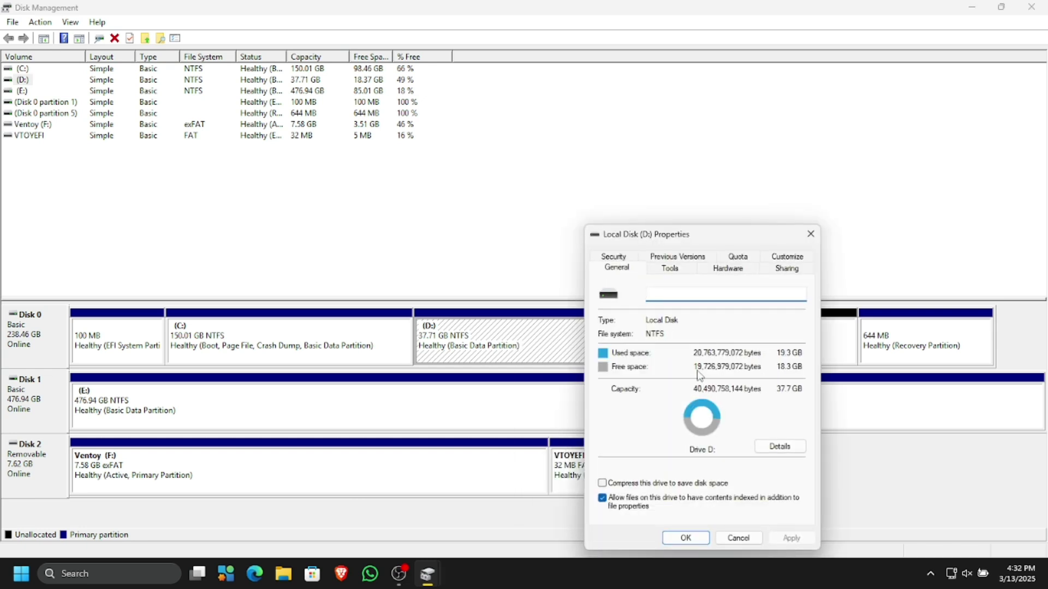
pyautogui.click(810, 234)
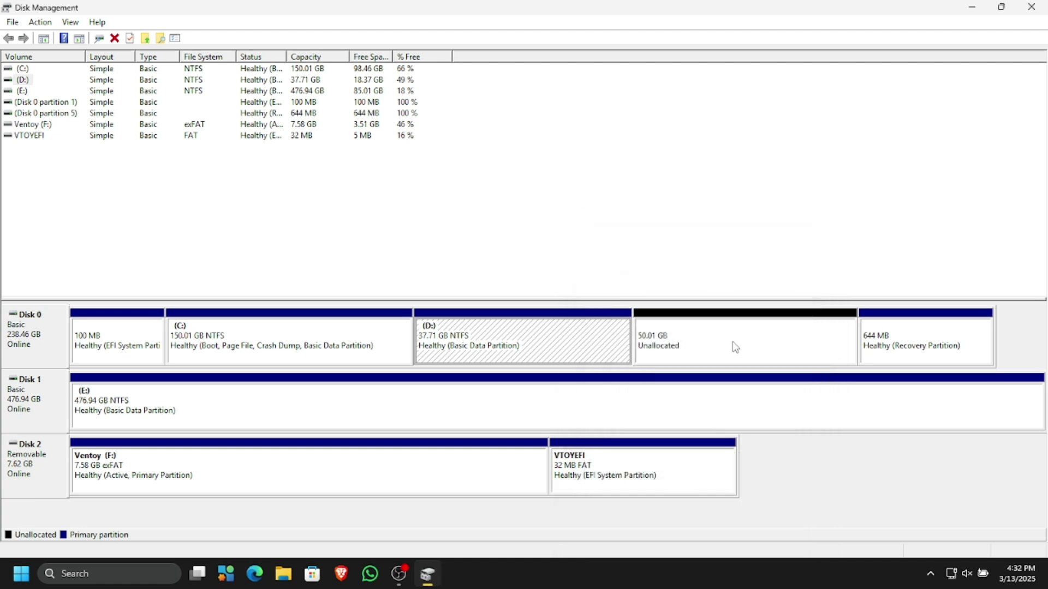
# Try extending D: by 38000 MB, then cancel that extend attempt.
pyautogui.rightClick(585, 341)
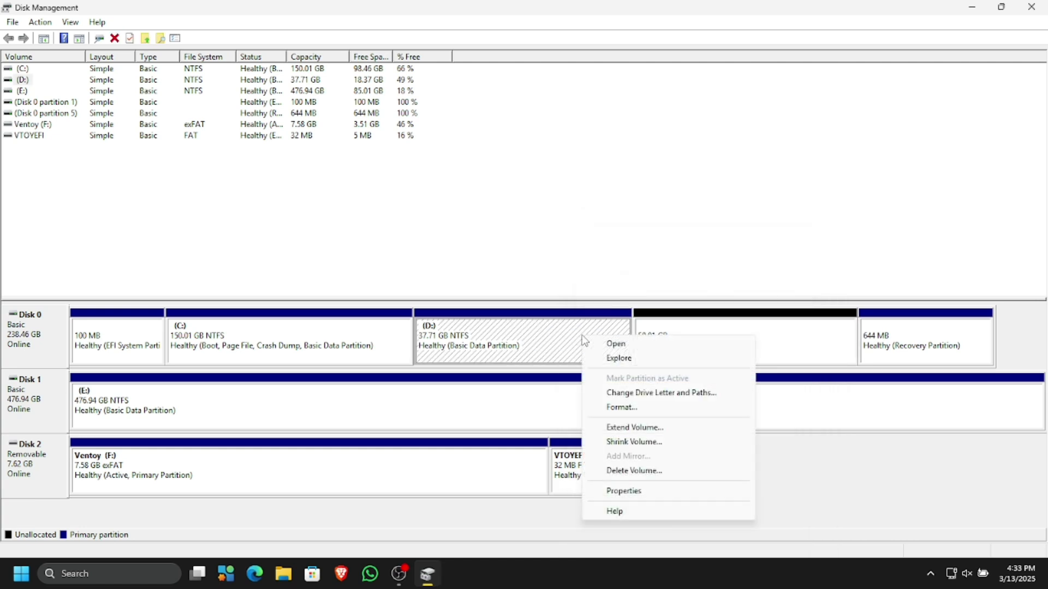
pyautogui.click(633, 427)
pyautogui.click(267, 316)
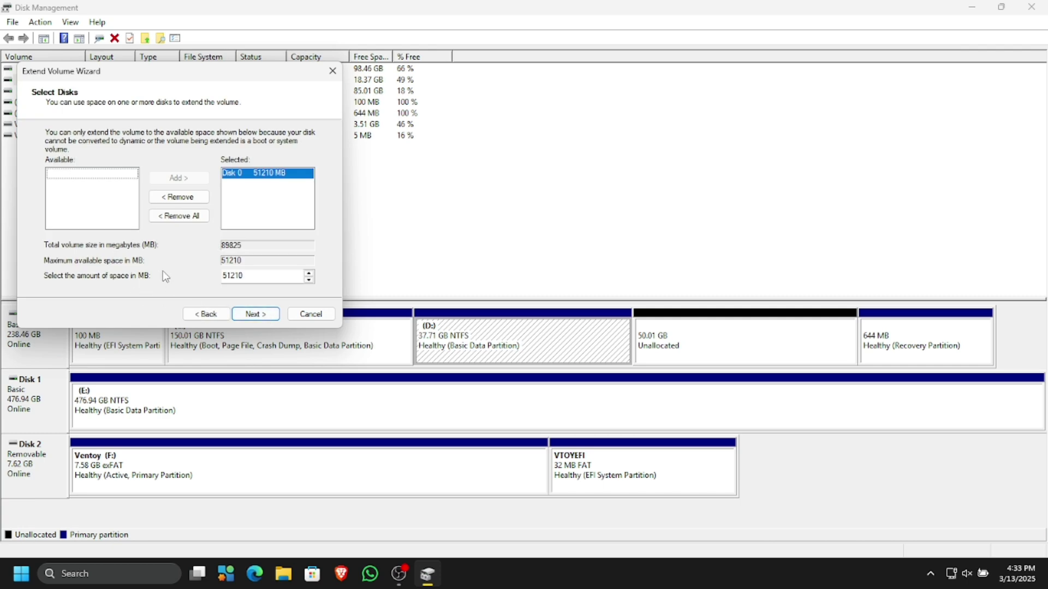
pyautogui.doubleClick(274, 279)
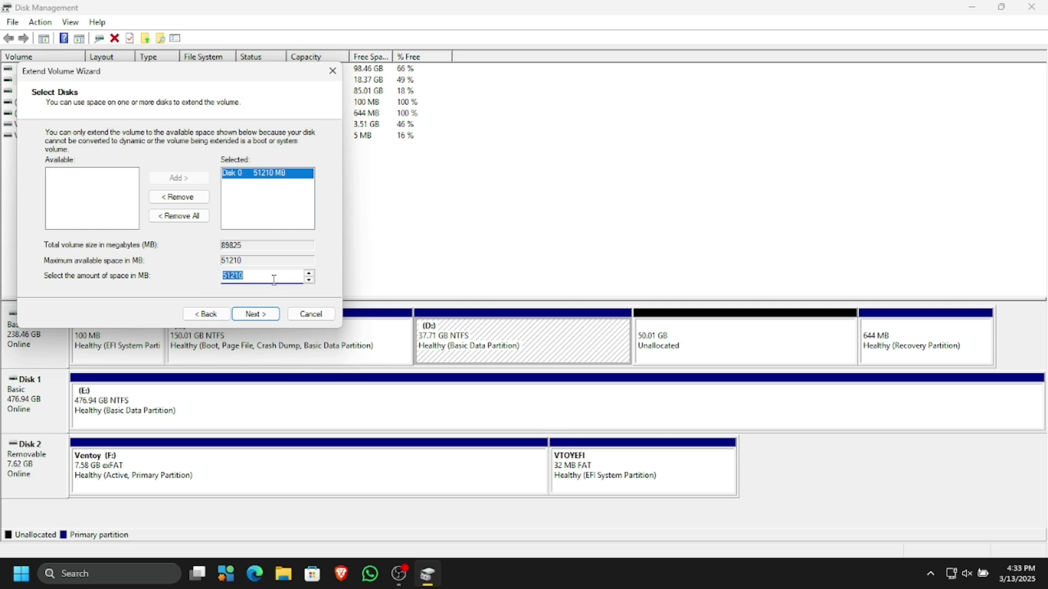
pyautogui.press('BackSpace')
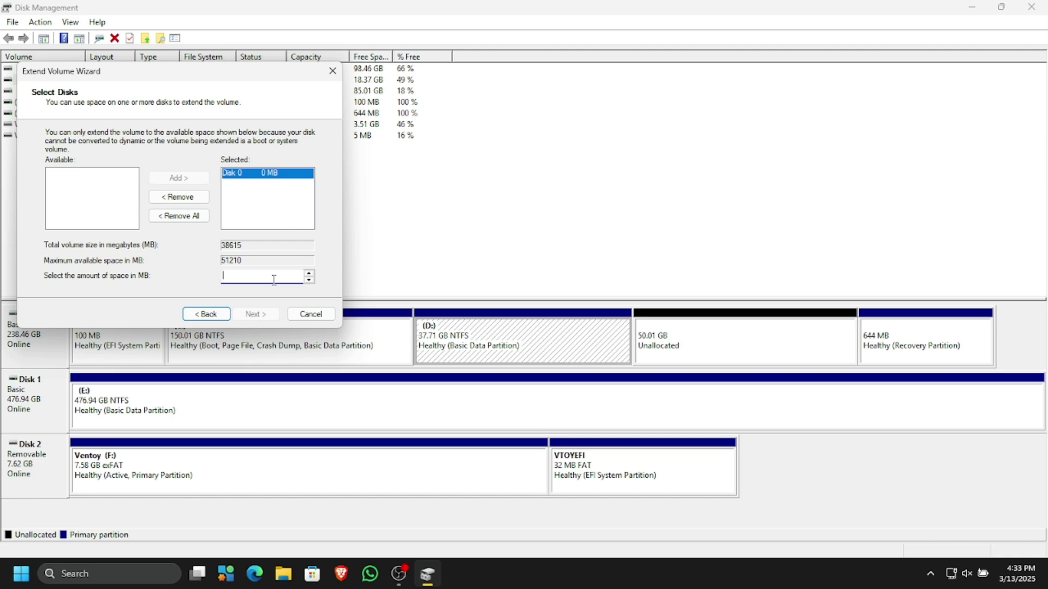
pyautogui.write('38000')
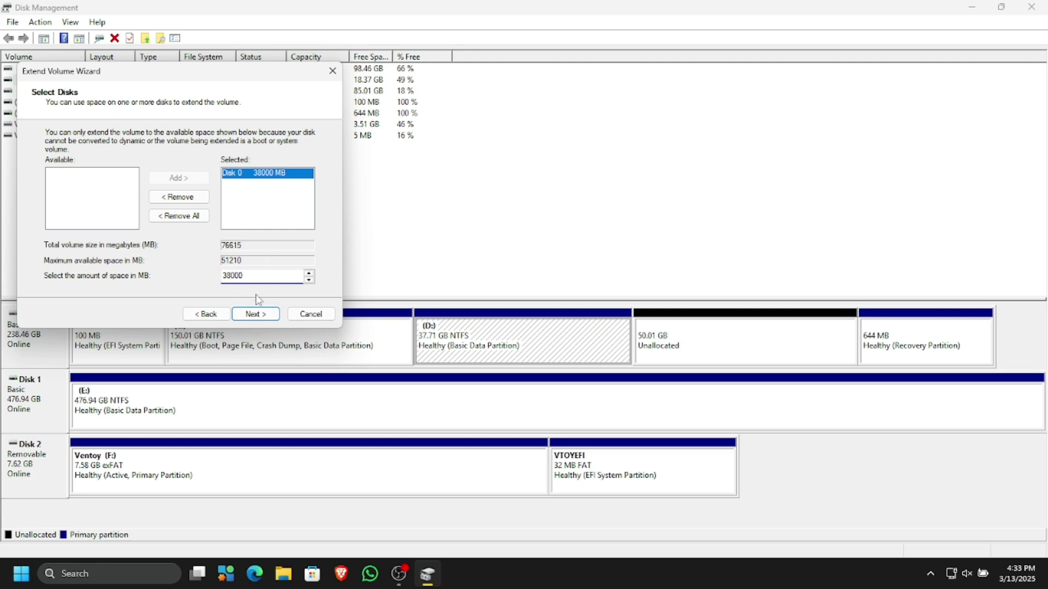
pyautogui.click(311, 314)
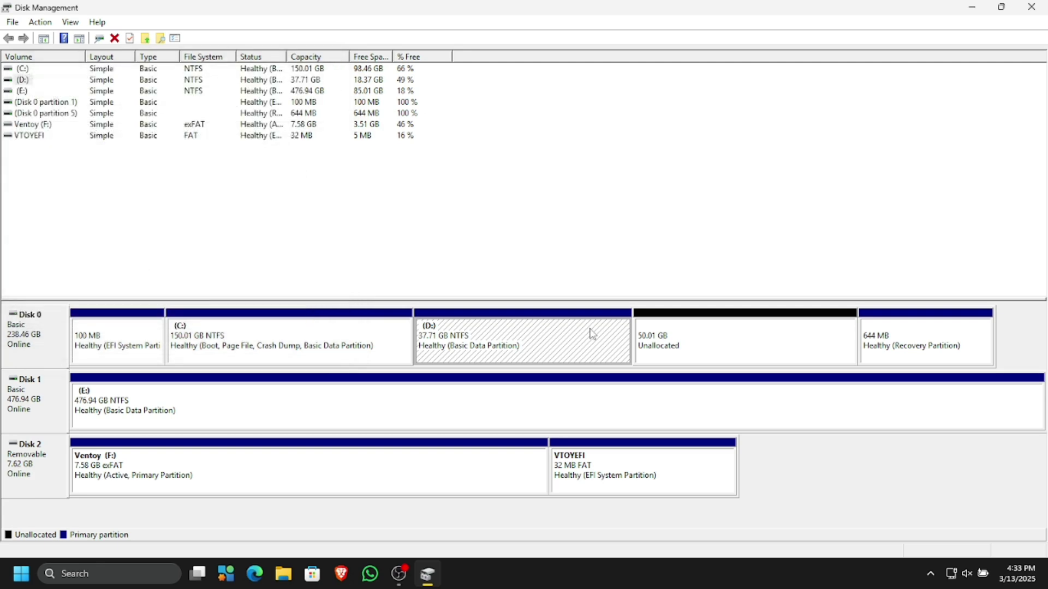
# Extend D: by the full 51210 MB so it reaches 87.72 GB.
pyautogui.rightClick(549, 334)
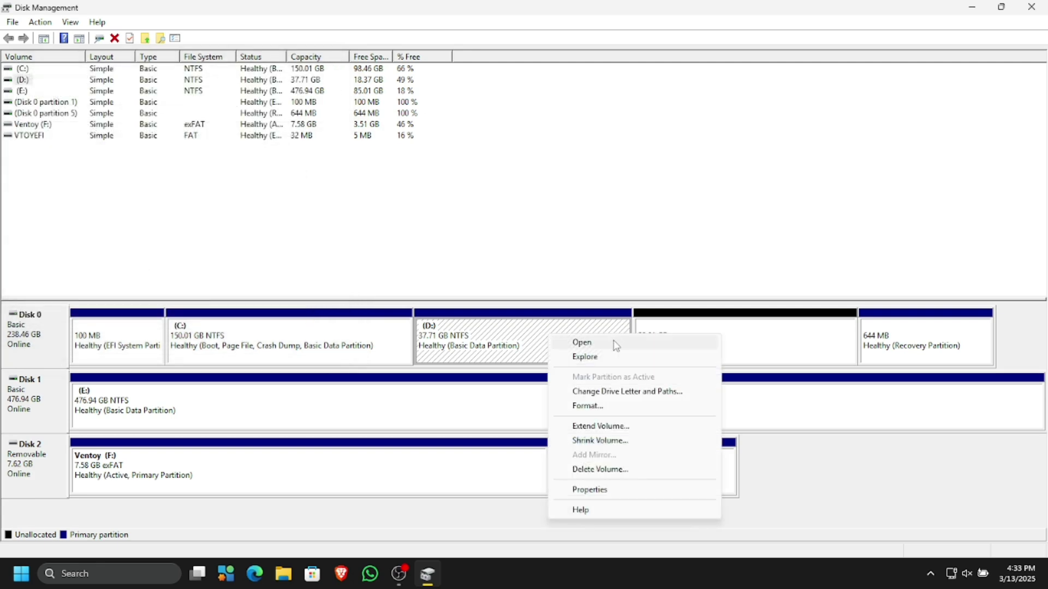
pyautogui.click(600, 426)
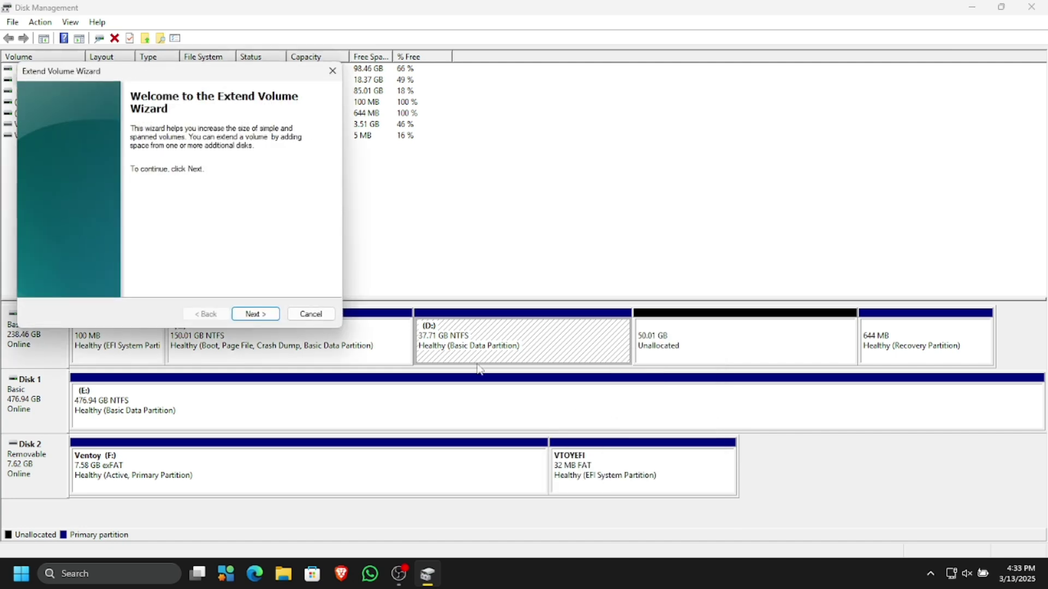
pyautogui.click(257, 315)
pyautogui.click(256, 314)
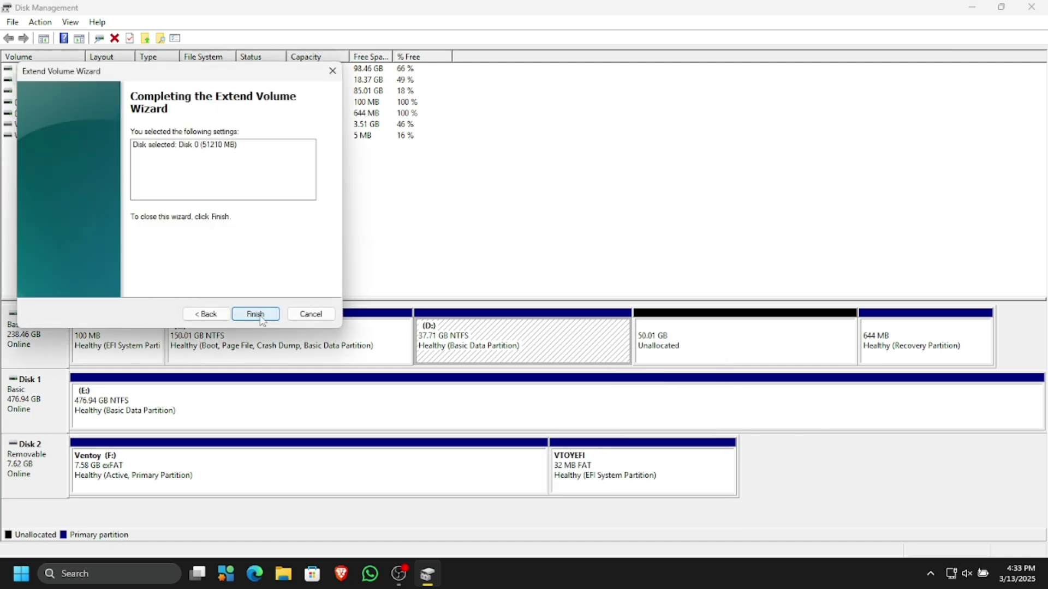
pyautogui.click(255, 314)
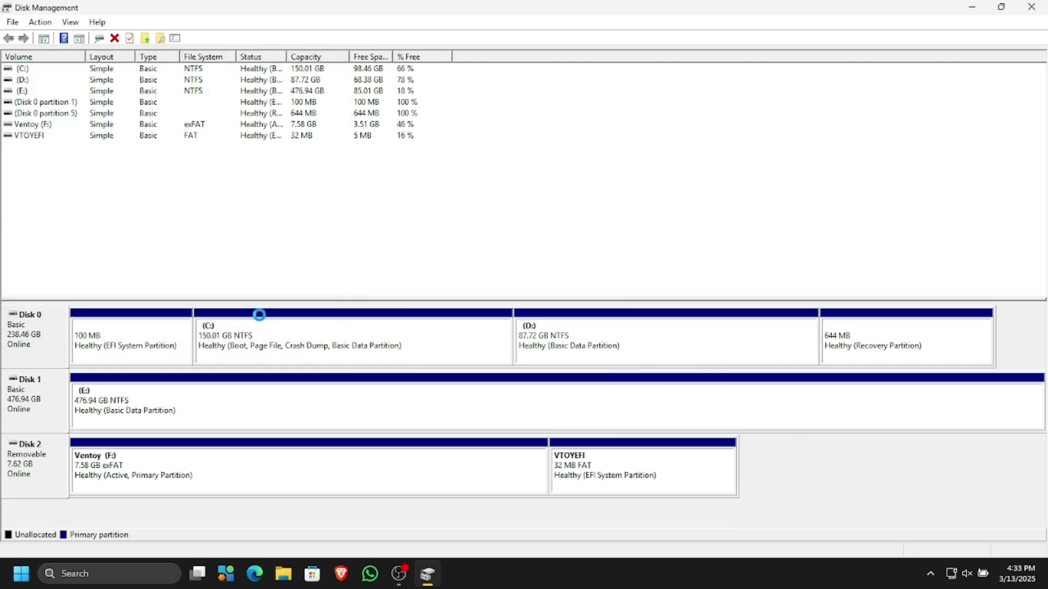
# Start shrinking D: and clear the suggested shrink amount.
pyautogui.rightClick(584, 348)
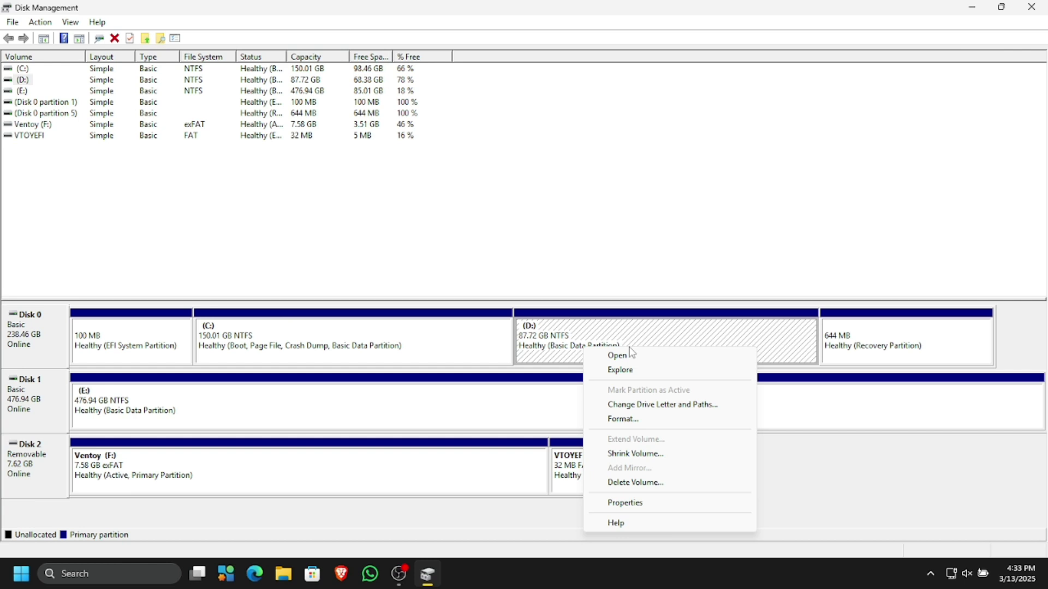
pyautogui.click(647, 455)
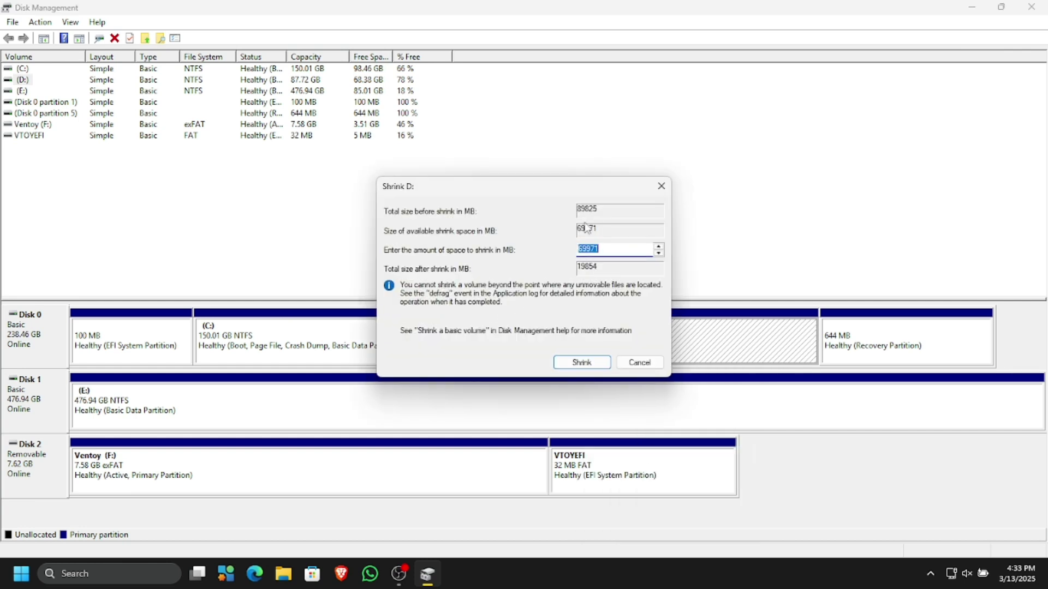
pyautogui.press('BackSpace')
# Calculate 51210 − 89825 = −38,615 in the Standard Calculator.
pyautogui.click(103, 571)
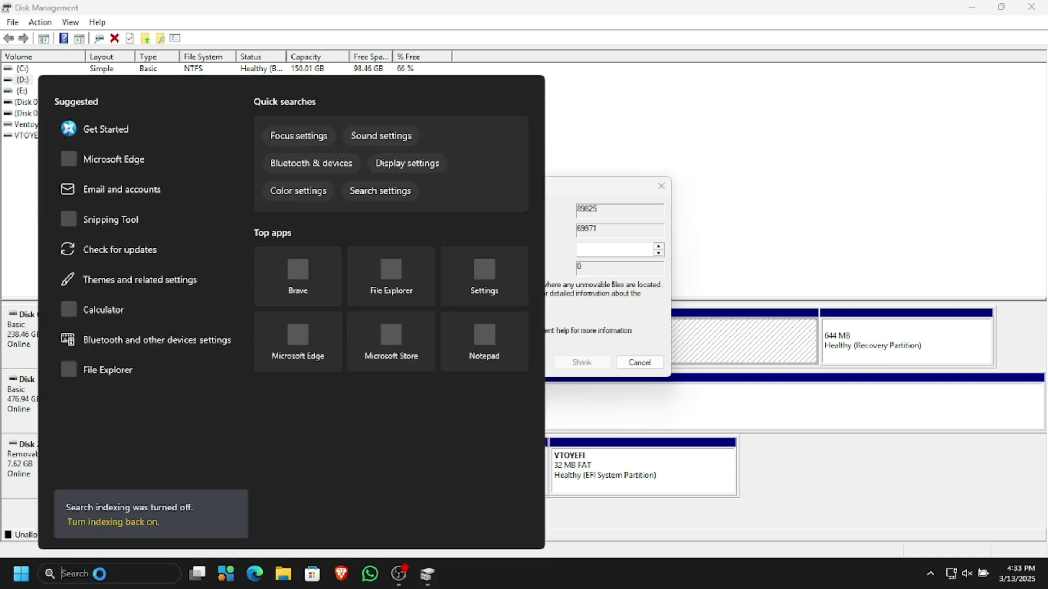
pyautogui.write('calculator')
pyautogui.press('Return')
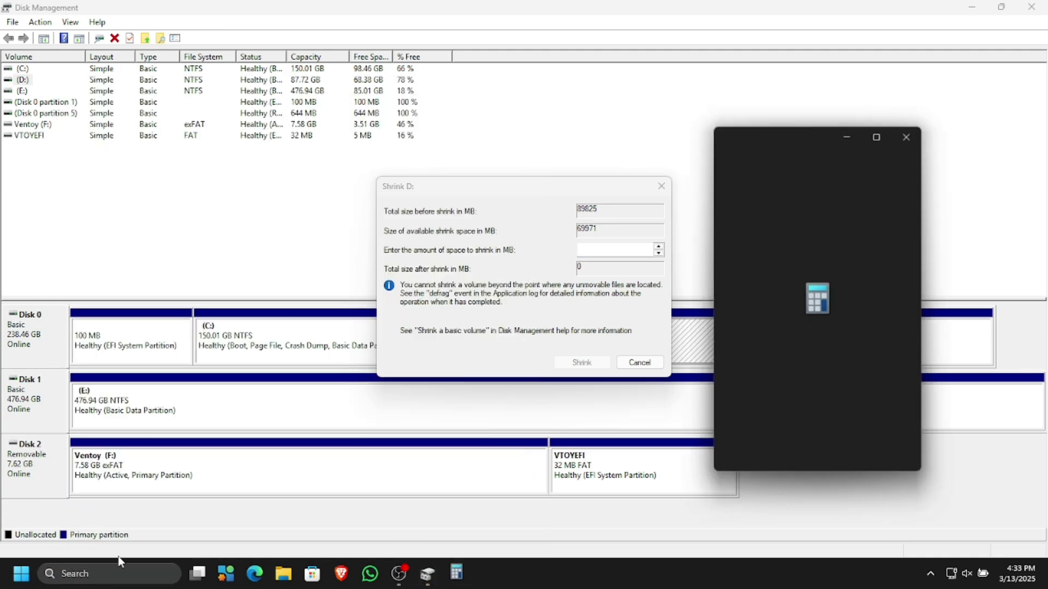
pyautogui.click(729, 162)
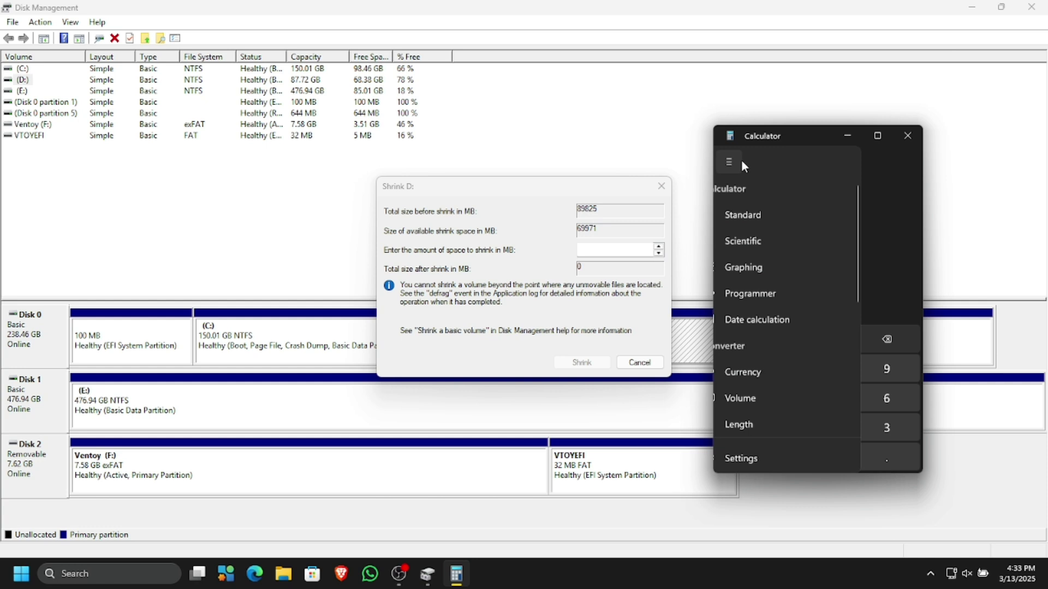
pyautogui.click(742, 217)
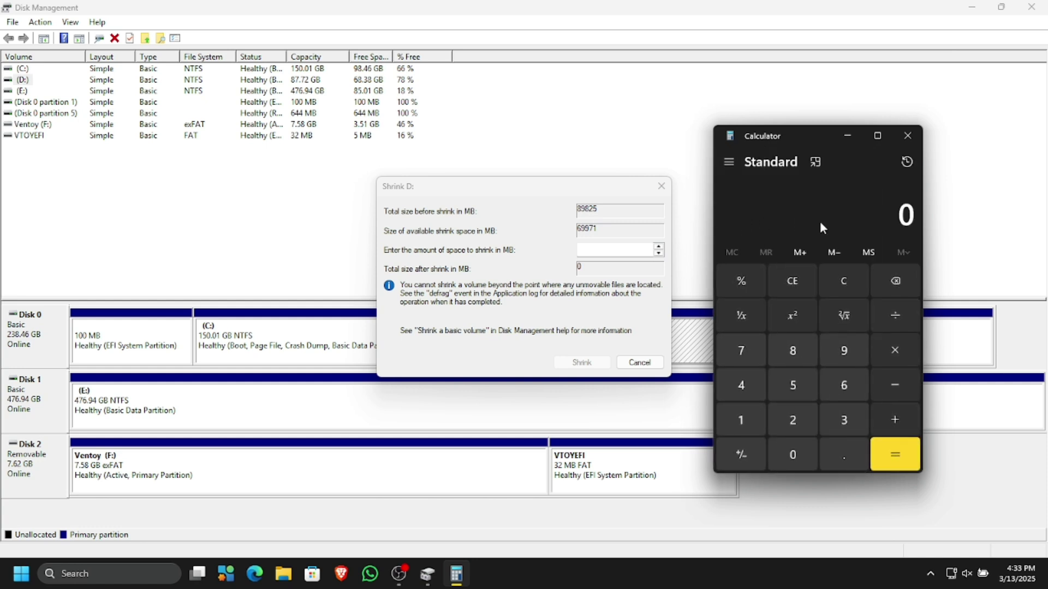
pyautogui.write('51,210')
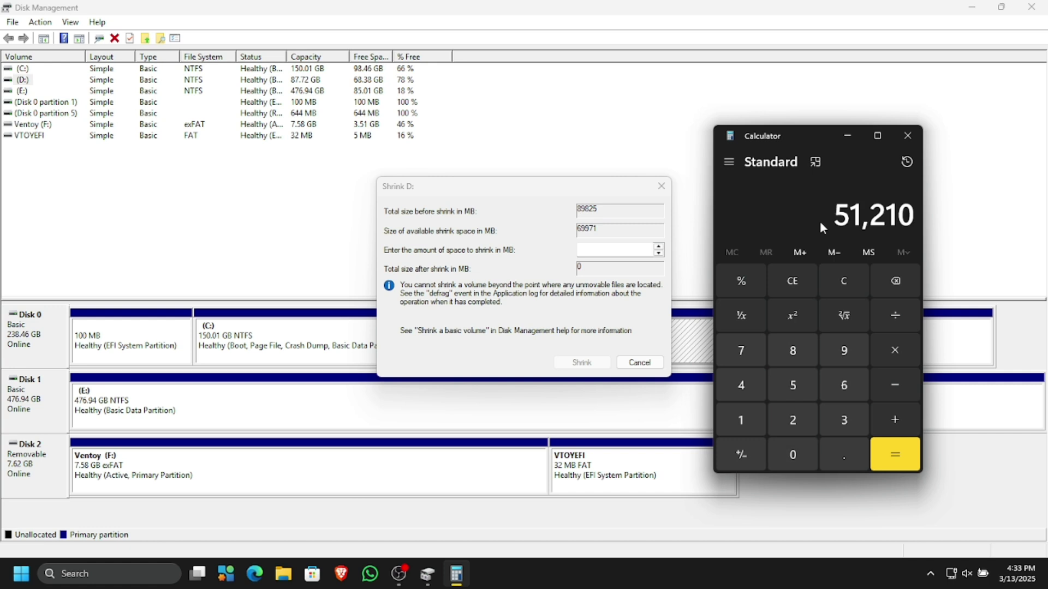
pyautogui.press('-')
pyautogui.write('8')
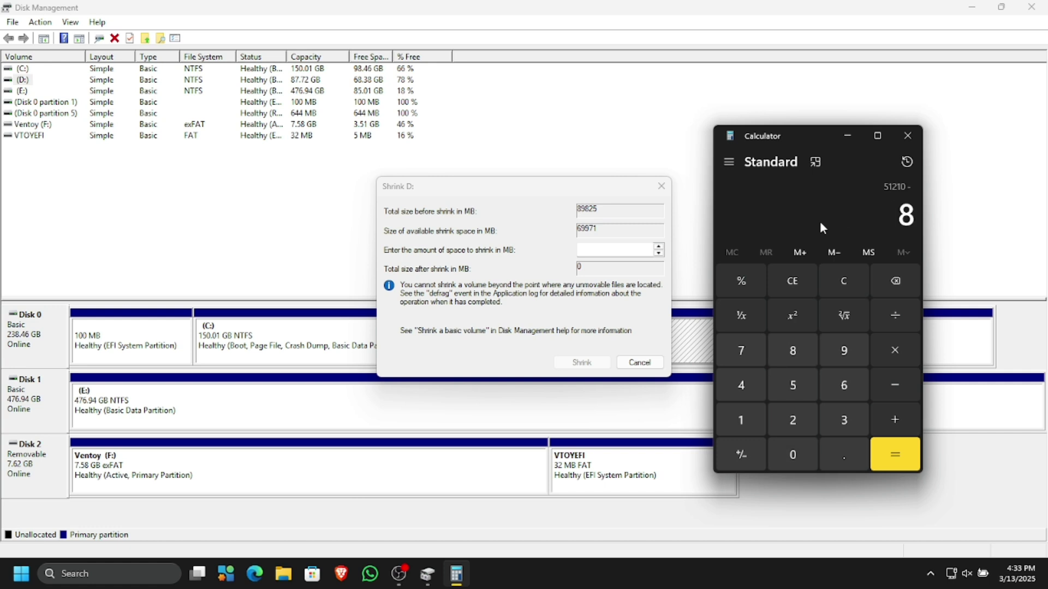
pyautogui.write('9,825')
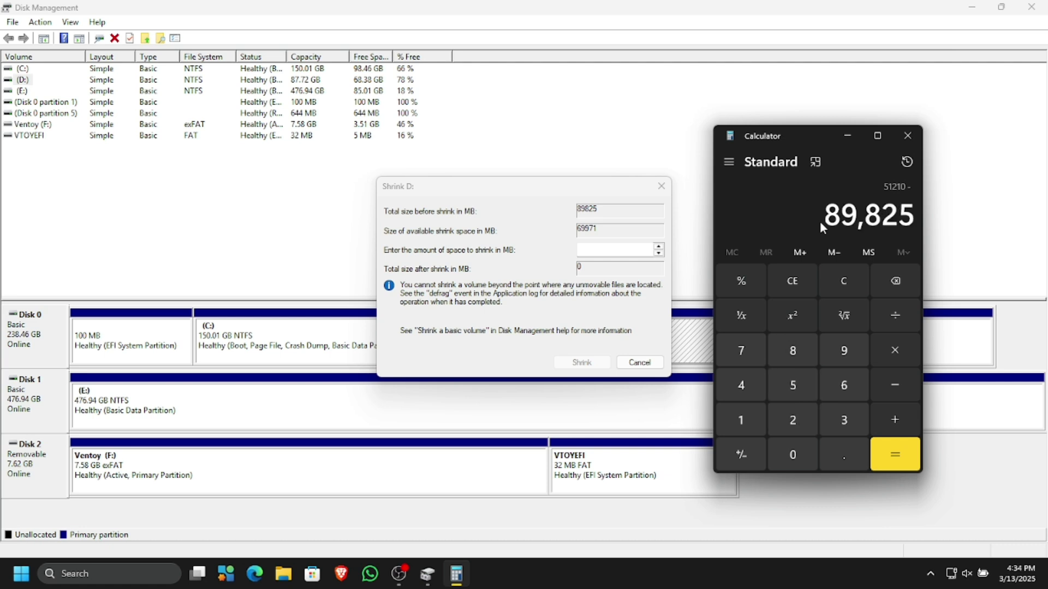
pyautogui.press('Return')
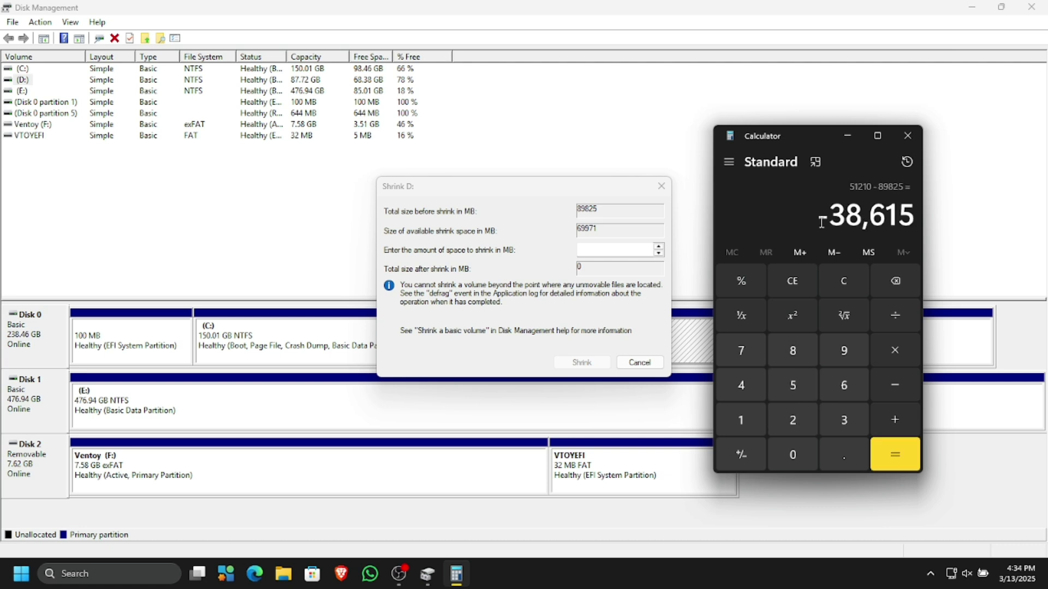
pyautogui.click(607, 248)
# Shrink D: by 38615 MB to 50.01 GB and select the new 37.71 GB unallocated block.
pyautogui.write('3')
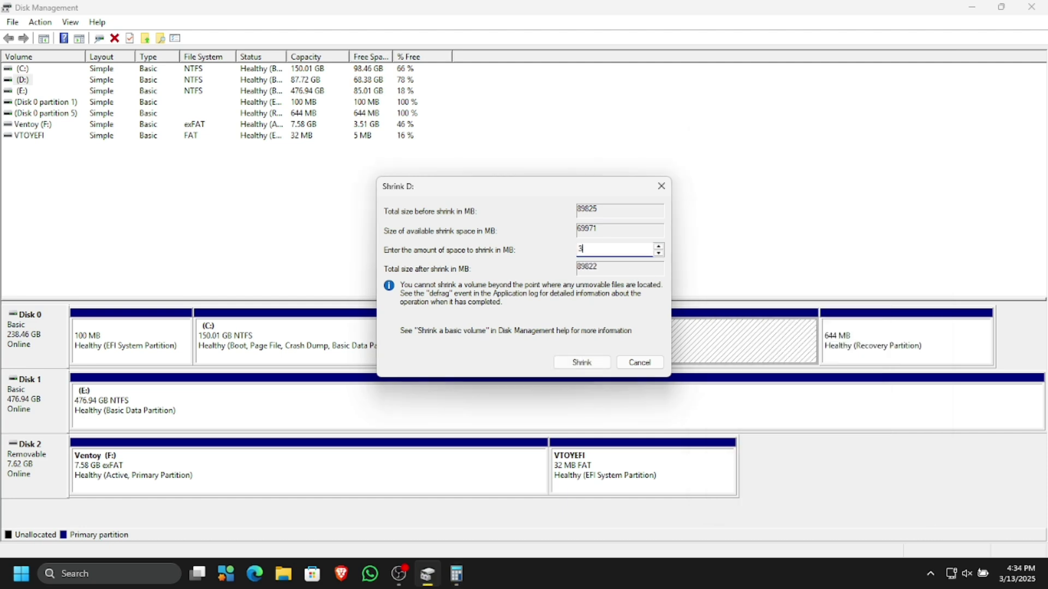
pyautogui.write('8615')
pyautogui.click(585, 362)
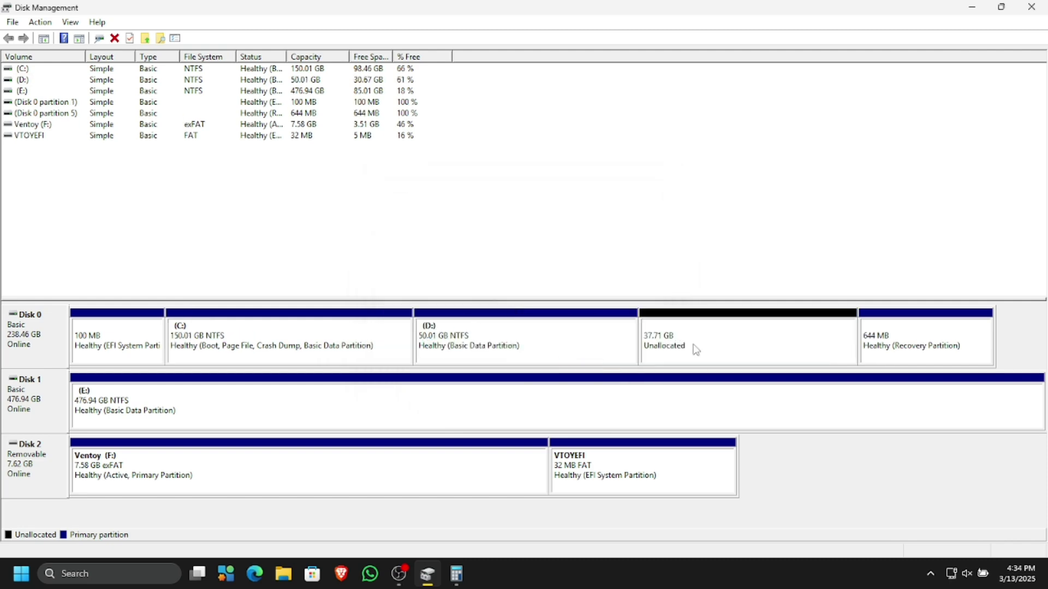
pyautogui.click(731, 340)
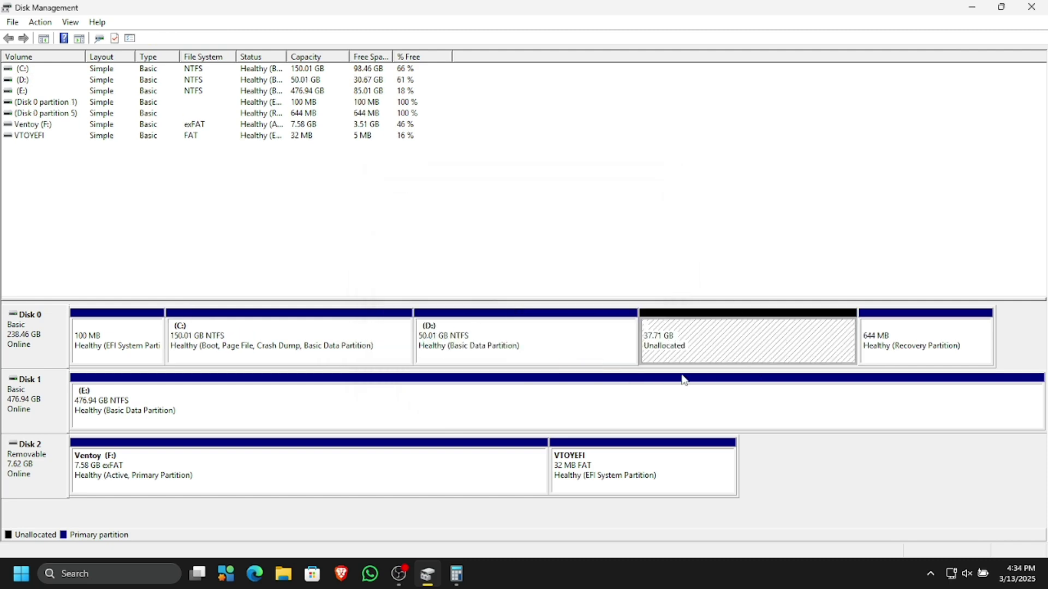
# Close Calculator and Disk Management, leaving the Start menu open on the desktop.
pyautogui.click(457, 574)
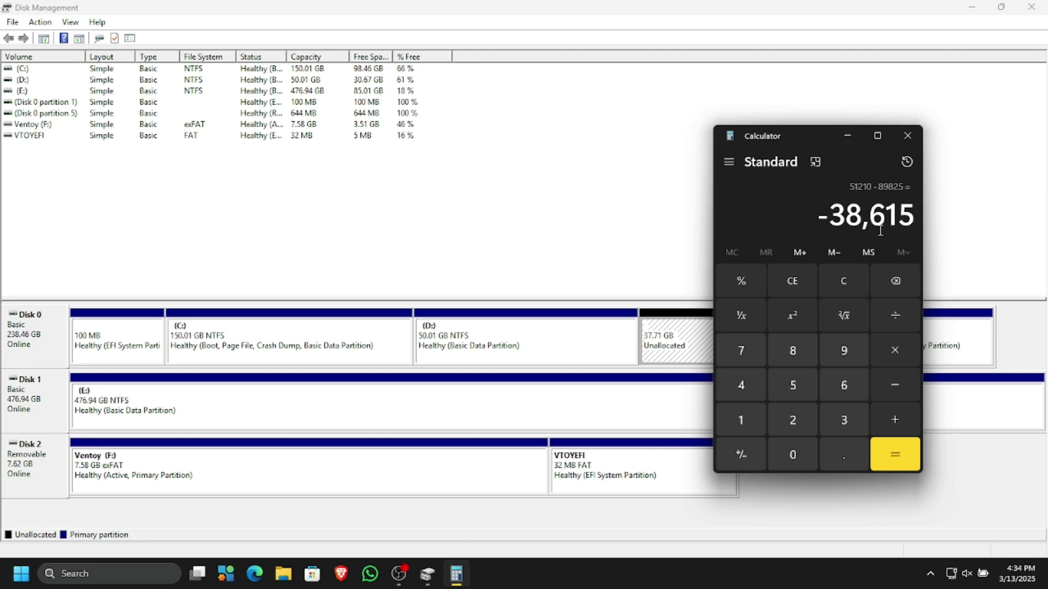
pyautogui.click(910, 135)
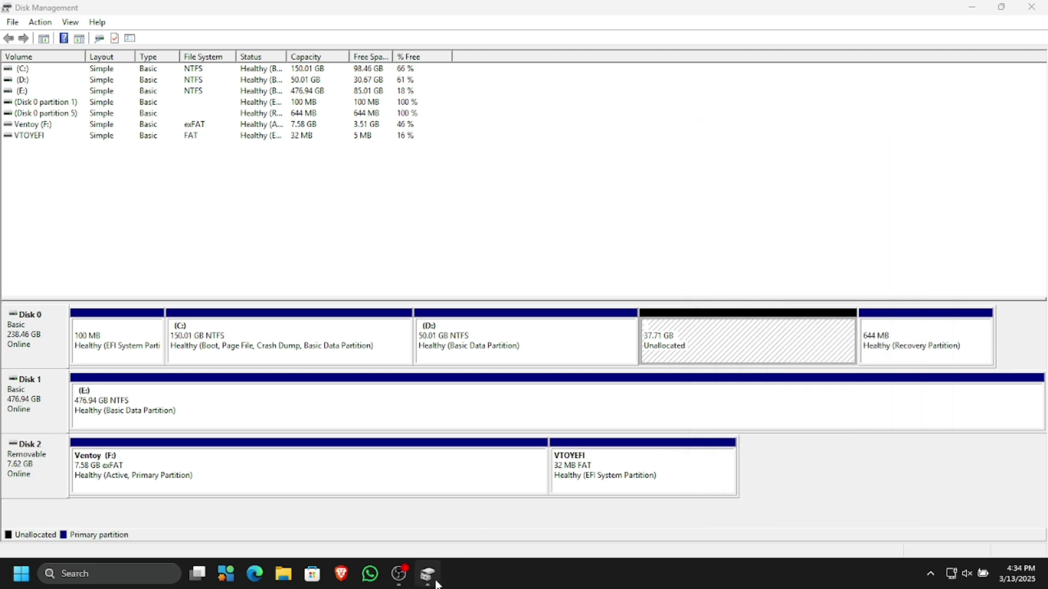
pyautogui.moveTo(428, 574)
pyautogui.click(1030, 7)
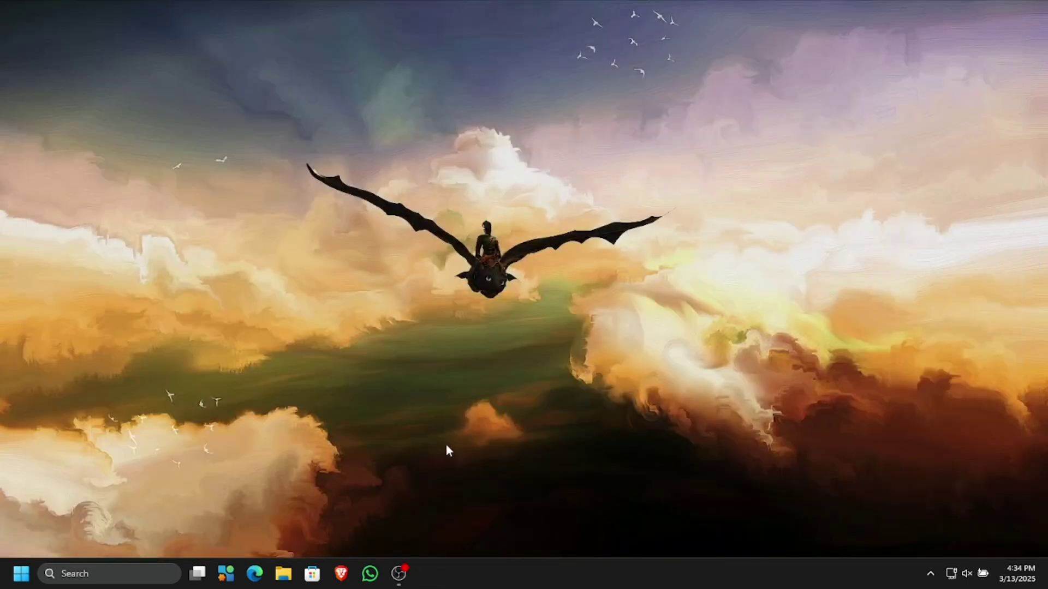
pyautogui.click(16, 582)
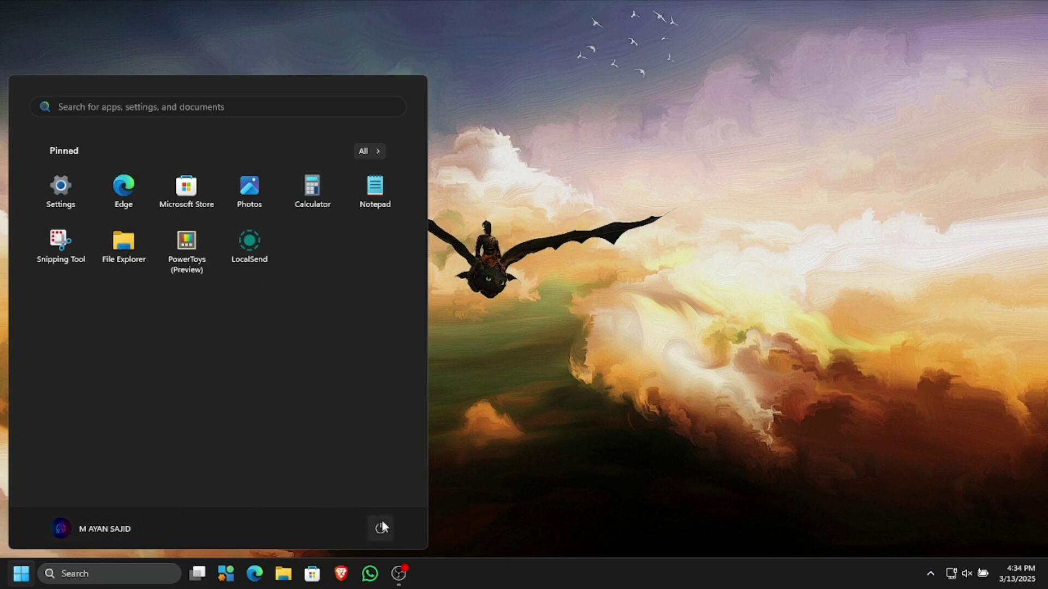